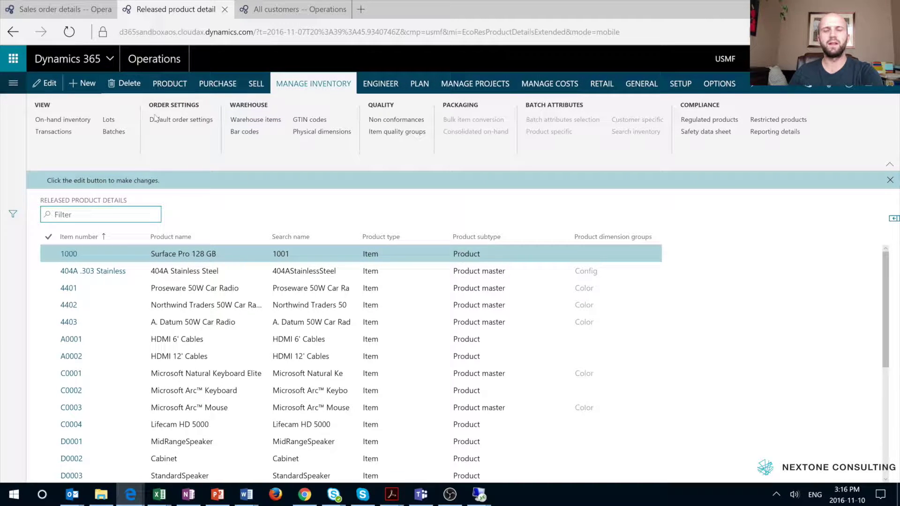
Open the default order settings of released product 1000 and collapse the Purchase order, Inventory and Sales order sections
click(181, 120)
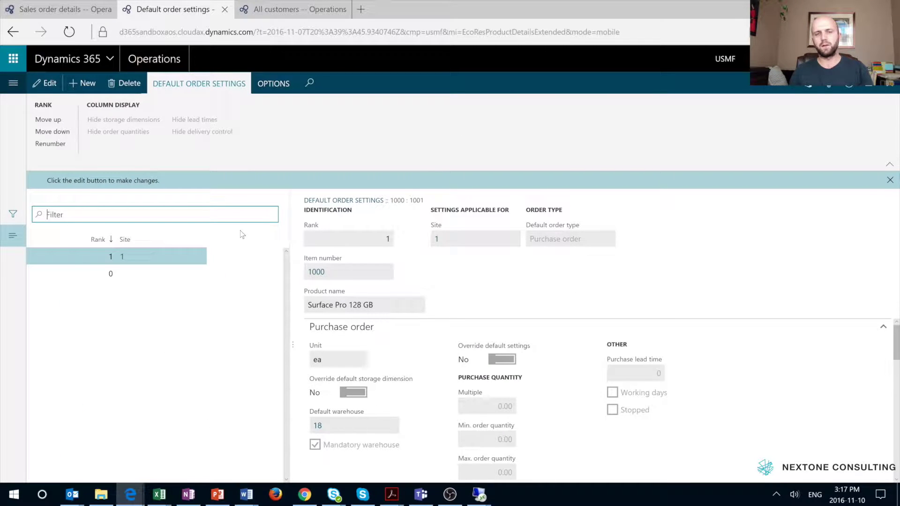
click(330, 329)
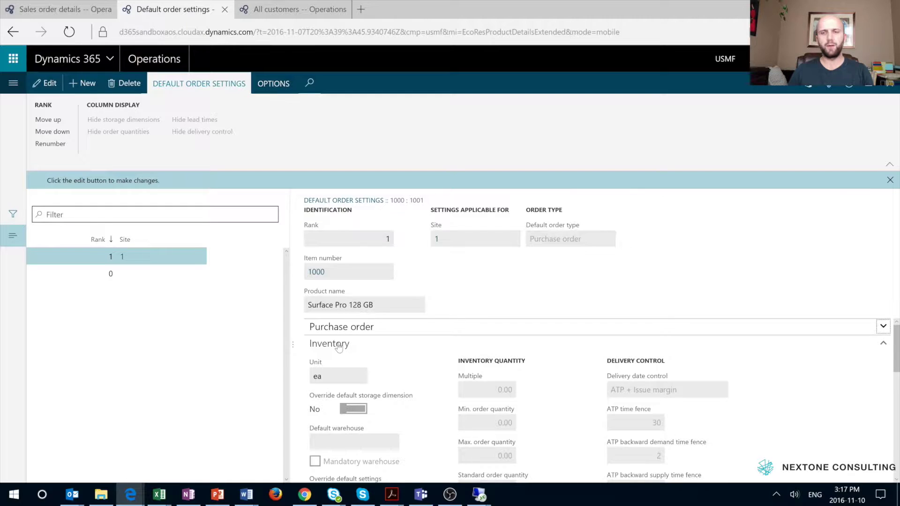
click(339, 346)
click(339, 359)
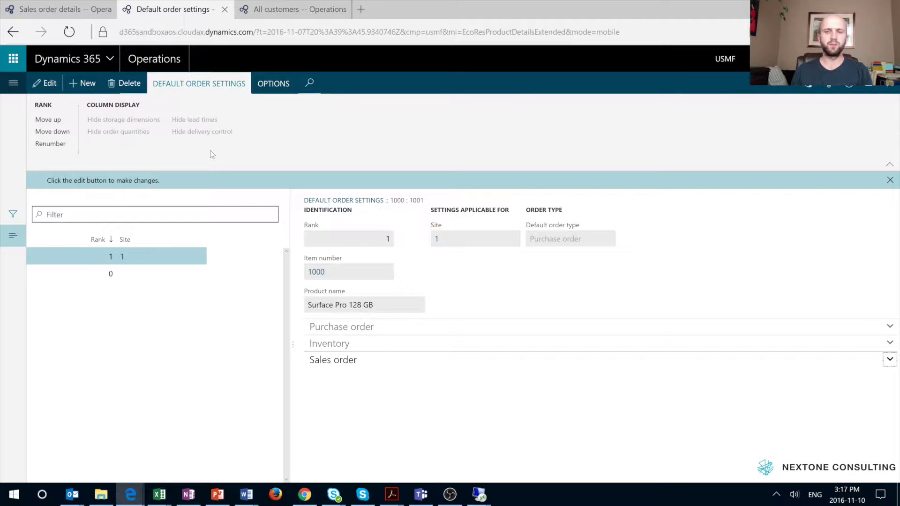
Examine the site and warehouse fields in the Sales order defaults of the Forest Wholesales customer record
key(ctrl+Tab)
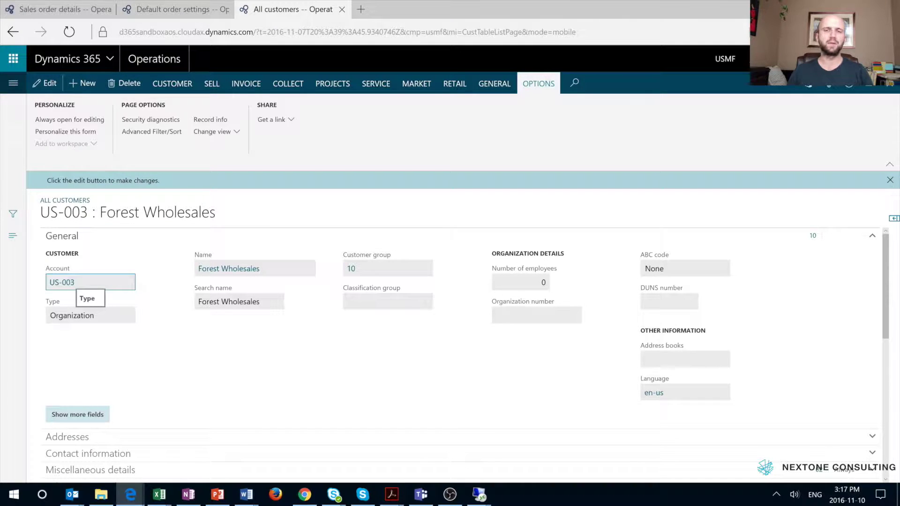
scroll(151, 314, down, 5)
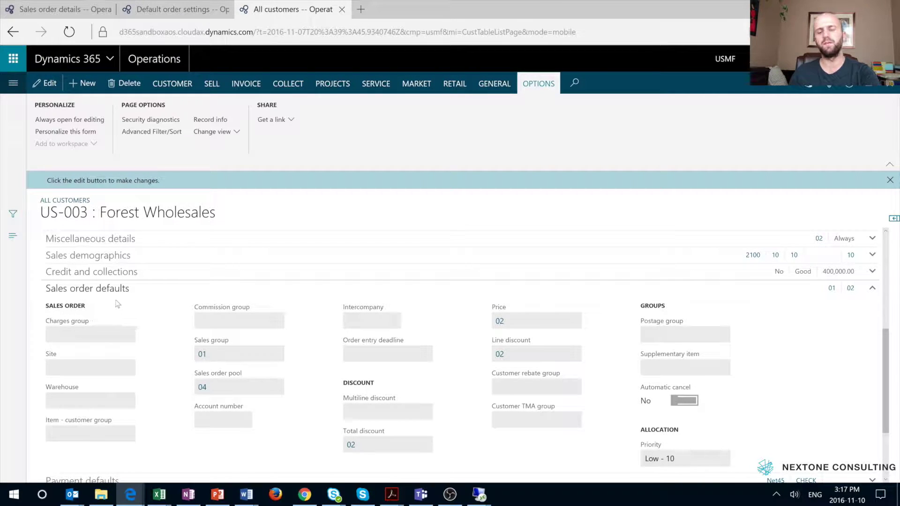
scroll(95, 395, down, 1)
scroll(79, 374, down, 1)
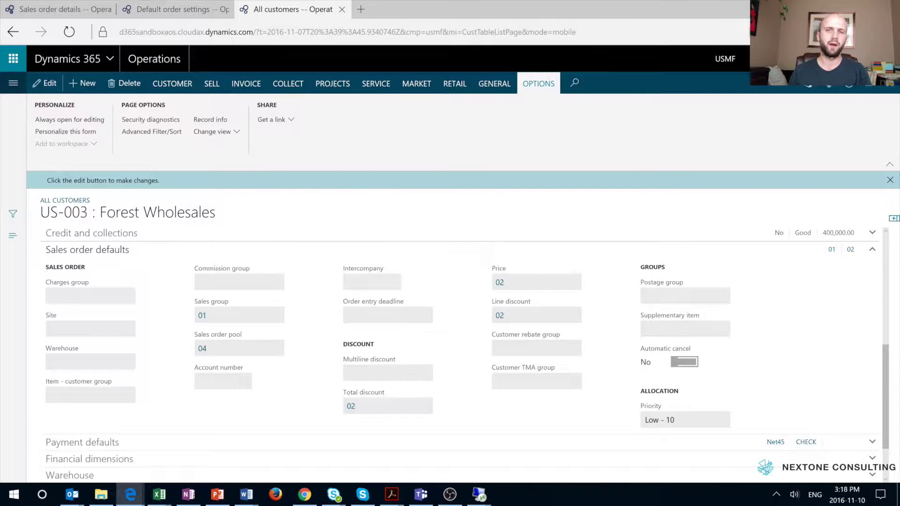
In the product's default order settings, clear Mandatory site and Mandatory warehouse for sales orders and save
key(ctrl+shift+Tab)
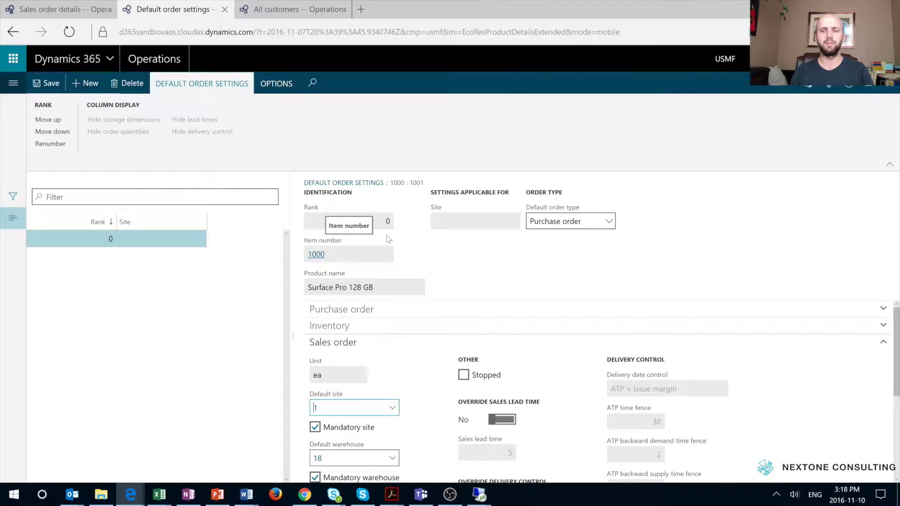
scroll(388, 239, down, 1)
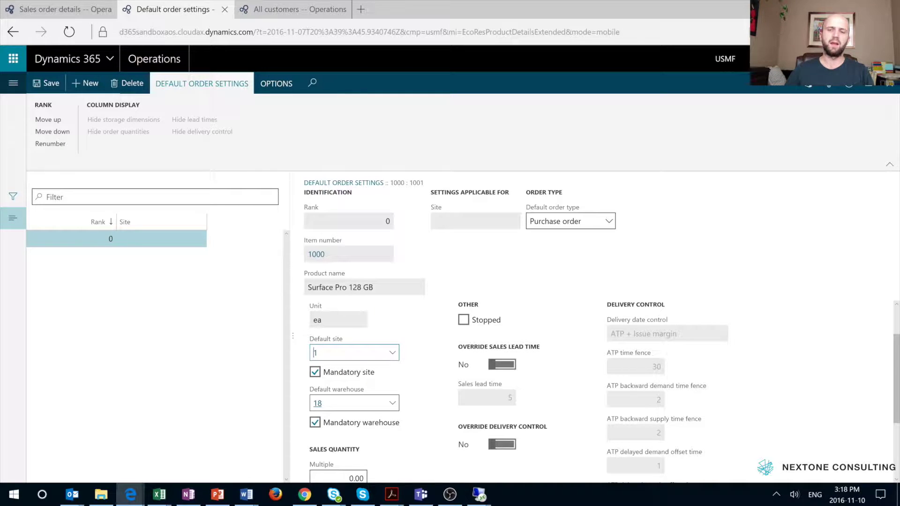
mouse_move(360, 403)
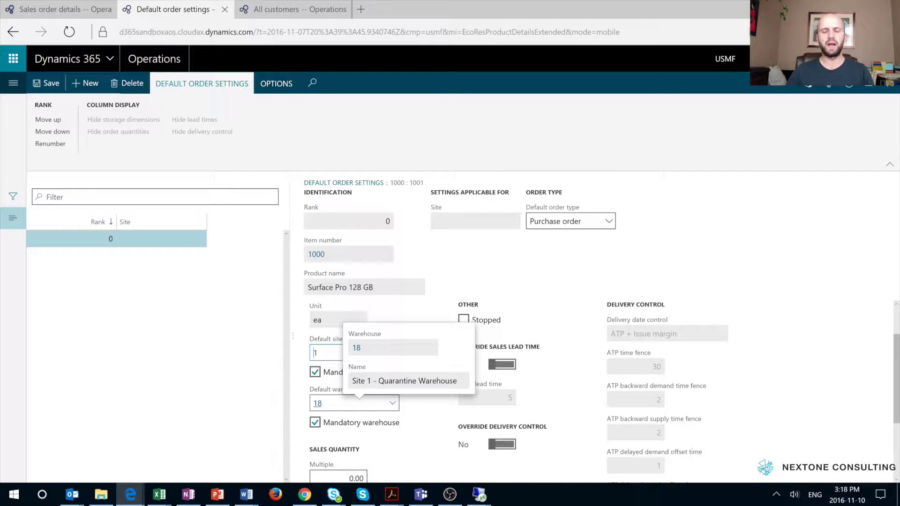
click(315, 371)
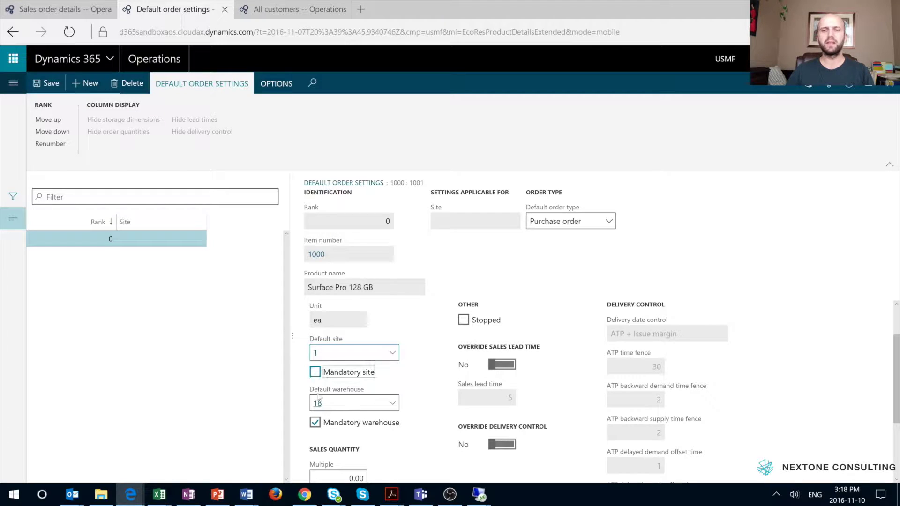
click(315, 422)
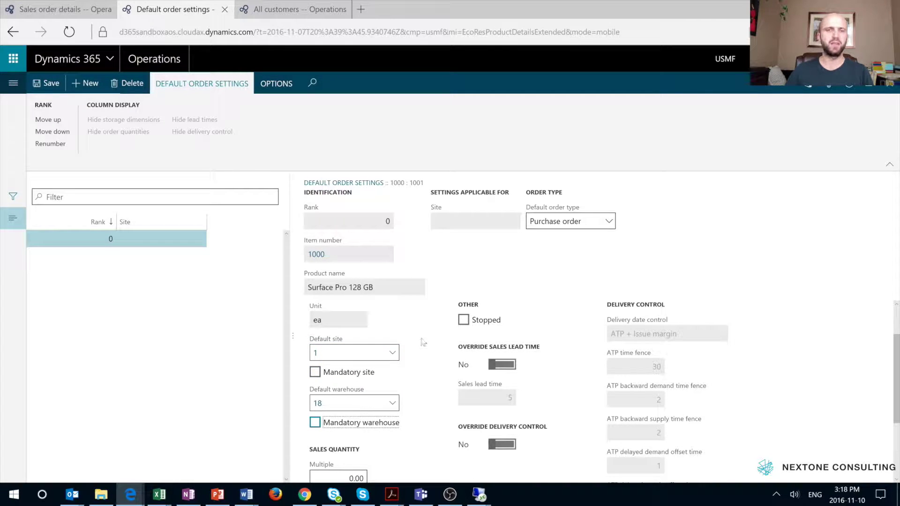
click(49, 83)
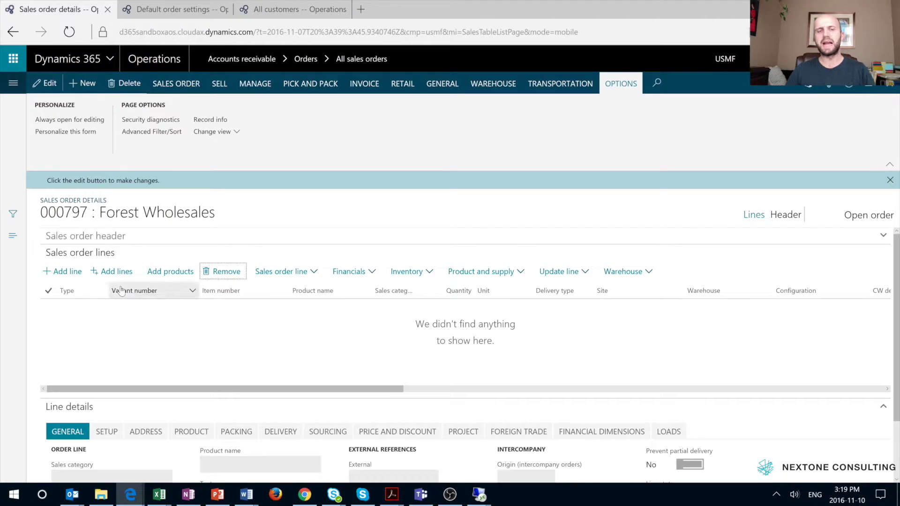
Add a line for item 404A .303 Stainless with configuration 330B to the Forest Wholesales sales order
click(69, 274)
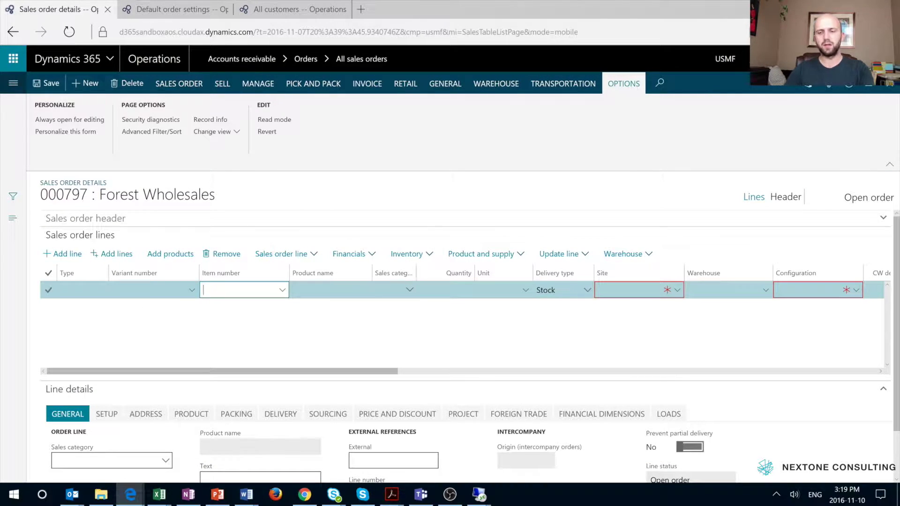
text(404)
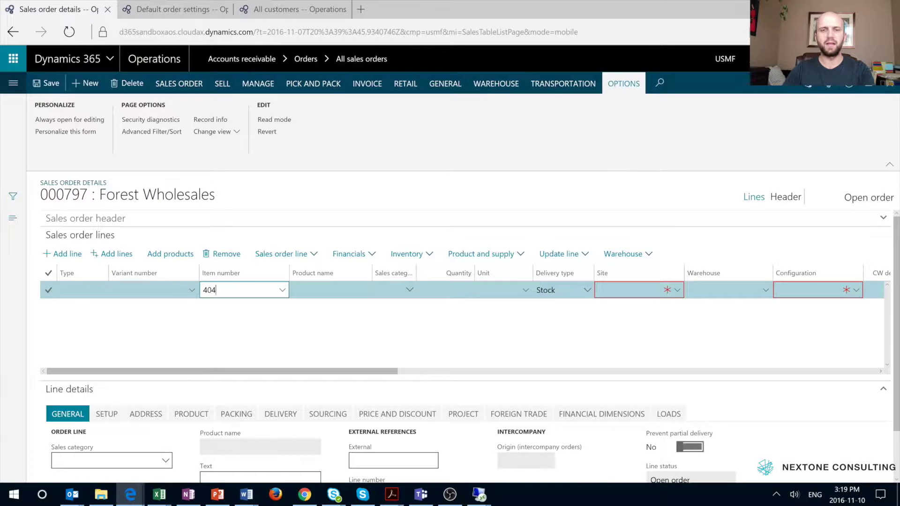
key(Return)
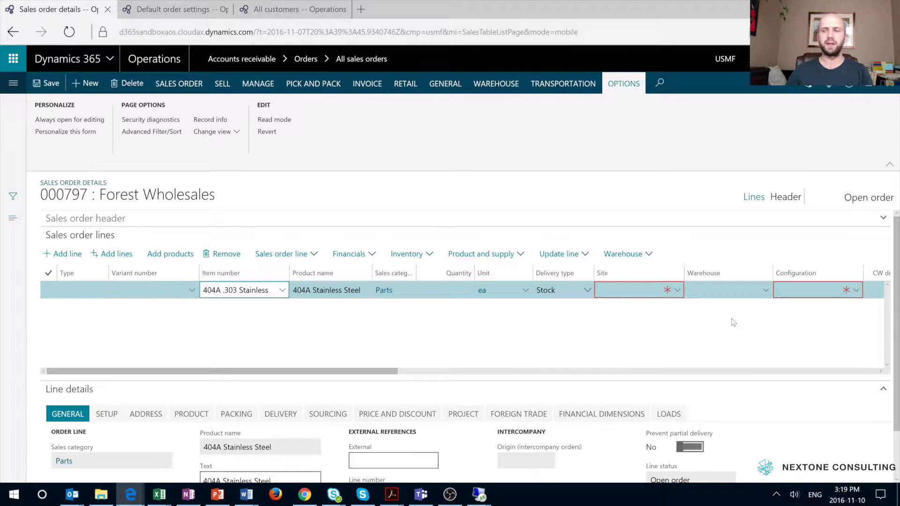
click(856, 290)
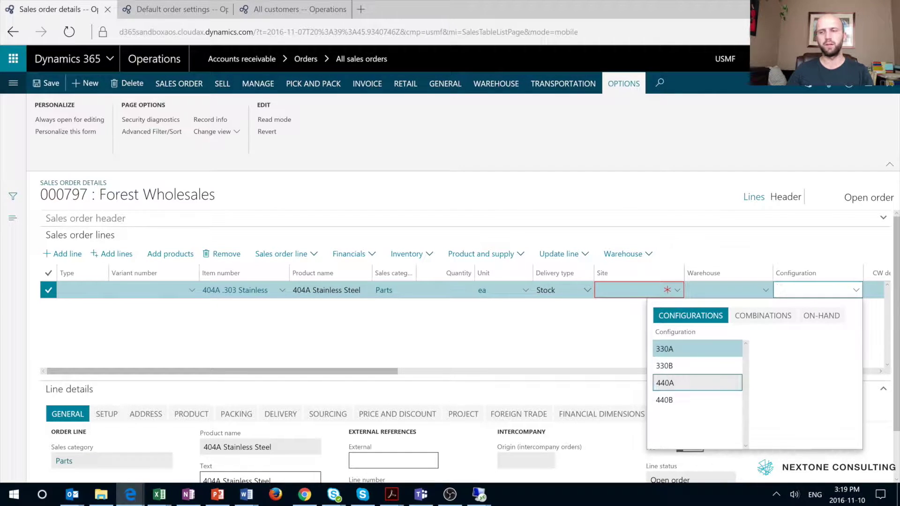
click(686, 361)
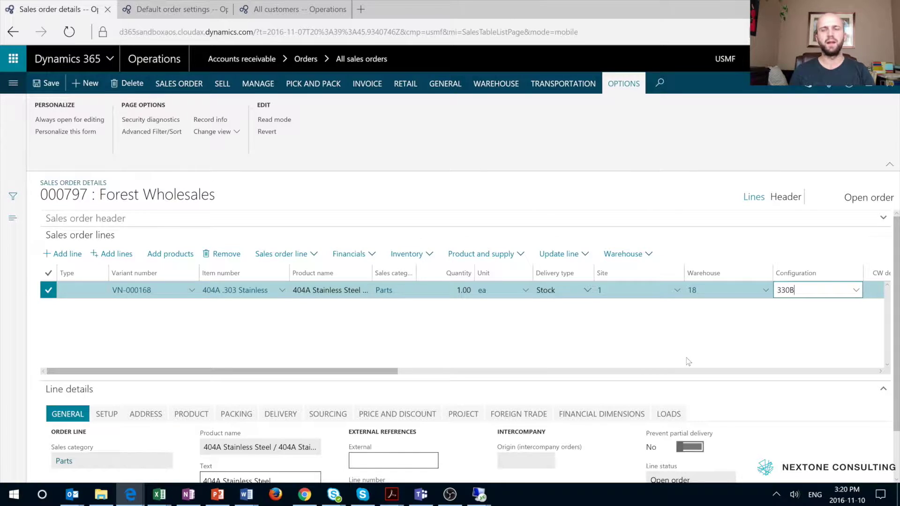
Make the default site and default warehouse mandatory for sales orders of item 404A .303 Stainless, and save the settings
key(ctrl+Tab)
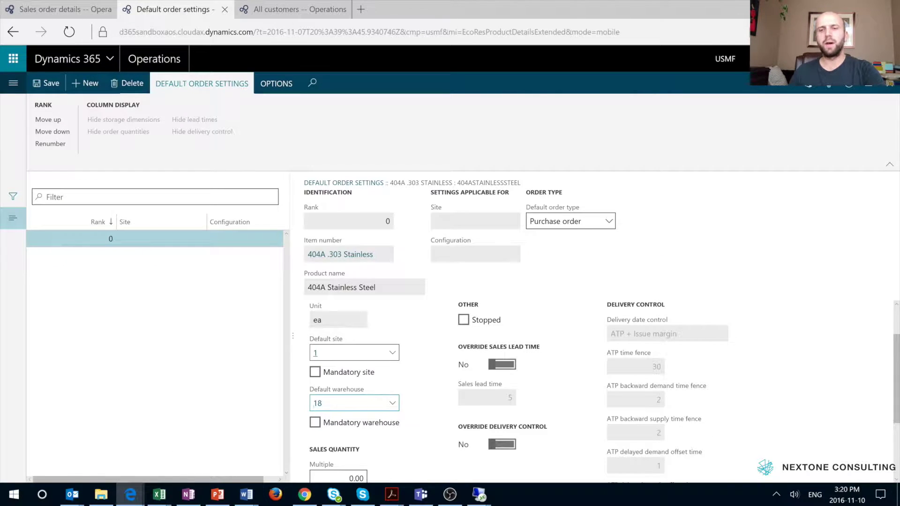
click(314, 374)
click(315, 423)
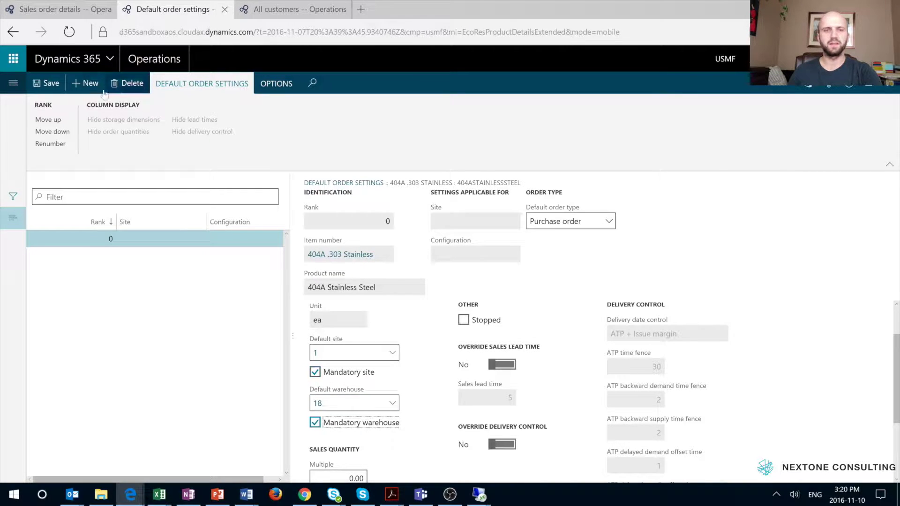
click(51, 83)
Return to the sales order and try to save the 404A .303 Stainless line with warehouse 12
click(61, 9)
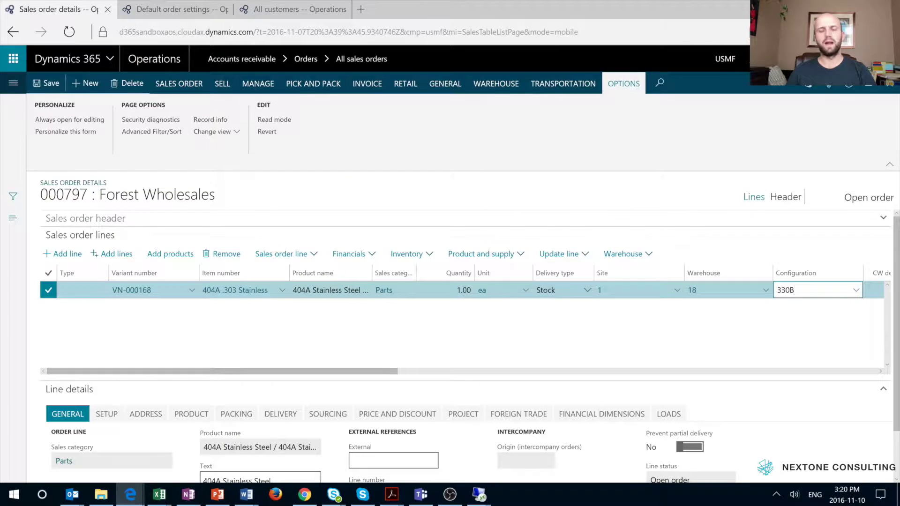
click(766, 291)
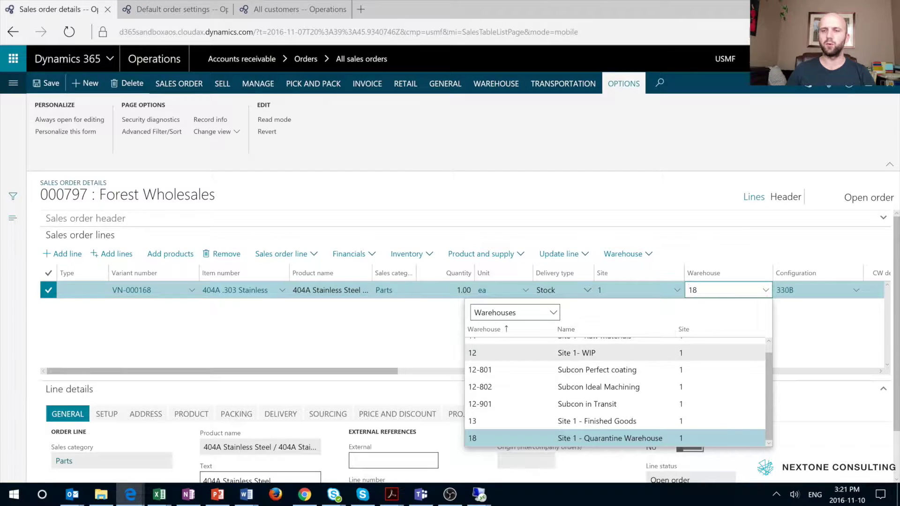
click(517, 354)
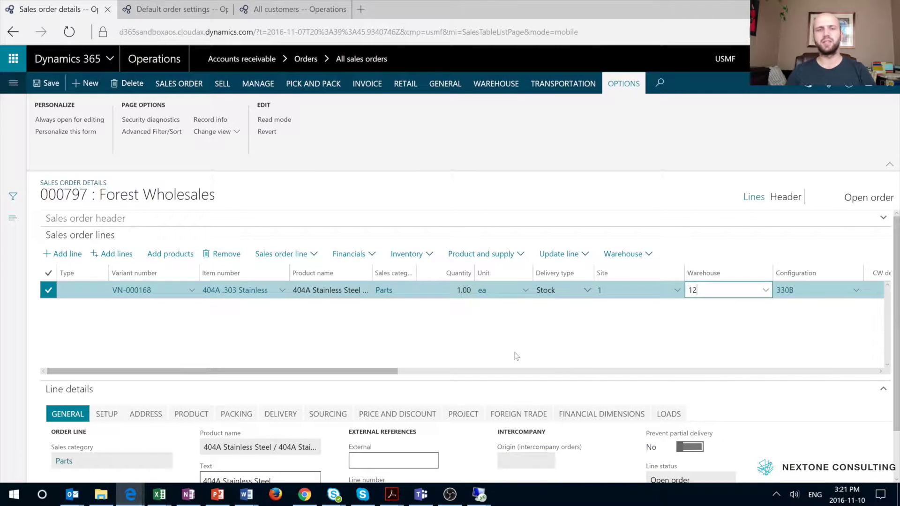
click(51, 84)
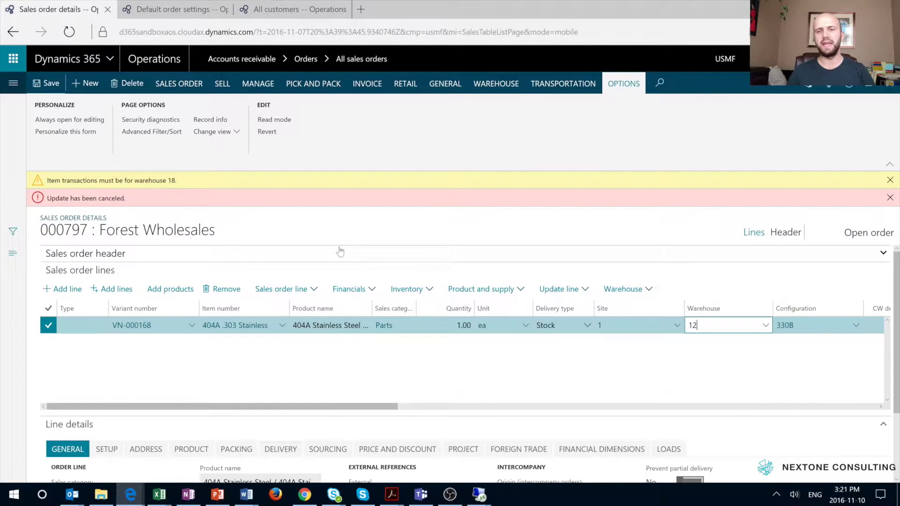
Set the order line's warehouse back to 18 and save the sales order
click(765, 325)
key(Down)
key(Down)
key(Down)
key(Down)
key(Down)
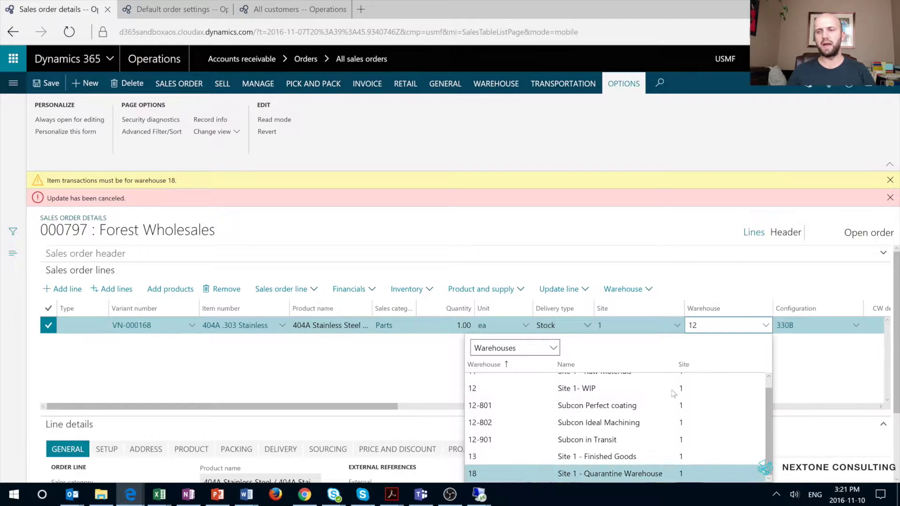
key(Return)
click(50, 85)
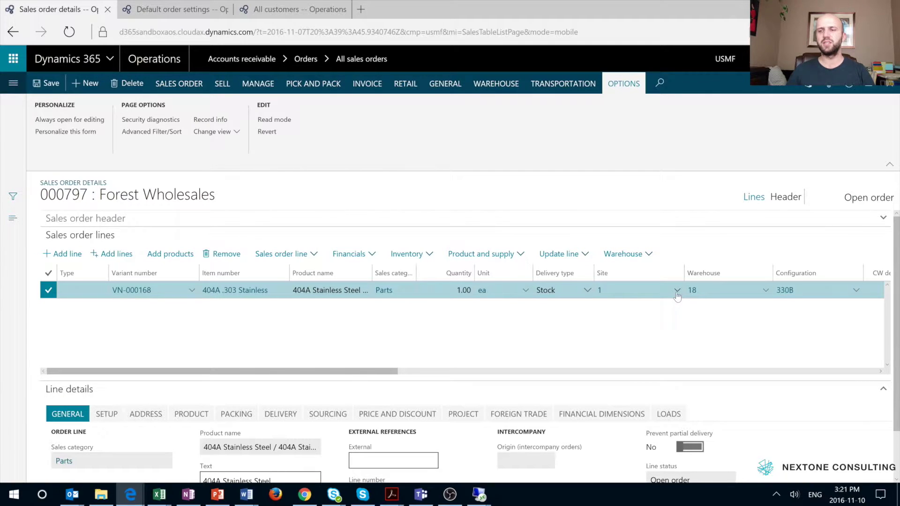
View the sites available for the 404A .303 Stainless order line and leave the selection as it is
click(676, 291)
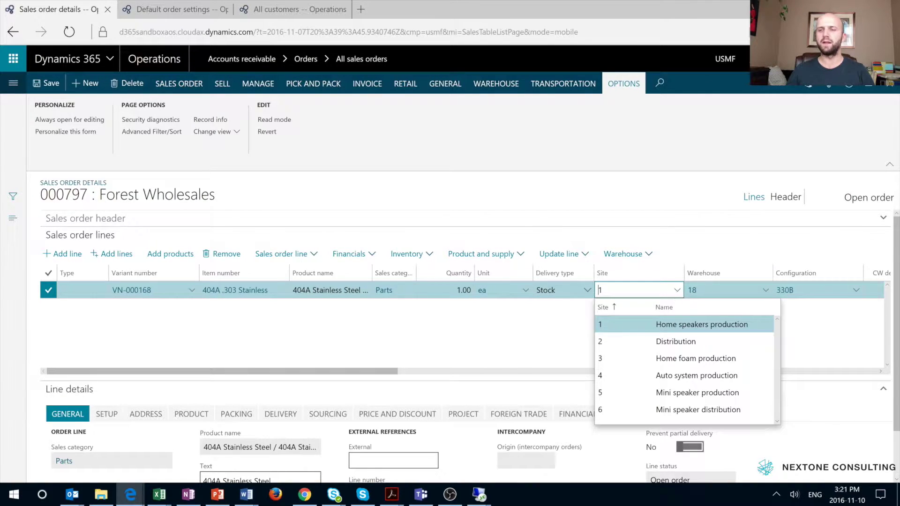
key(Escape)
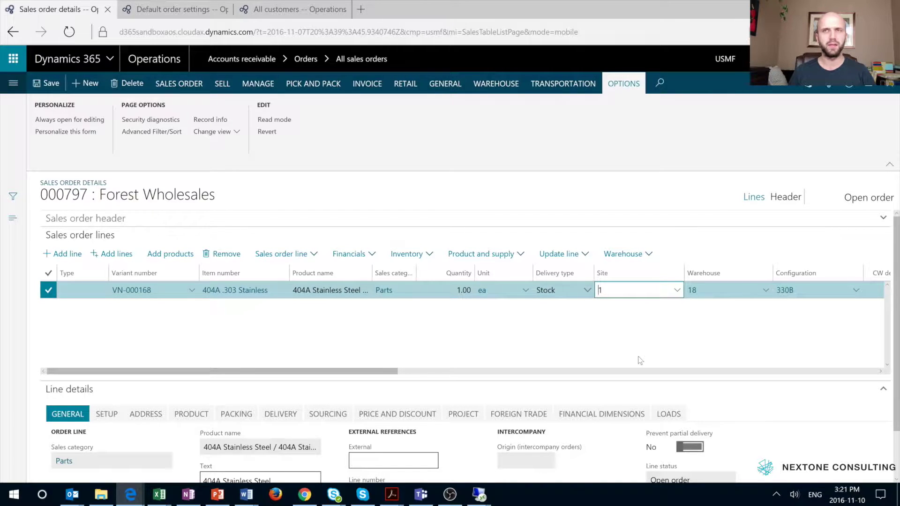
Create an additional default order settings record for item 404A .303 Stainless that applies to site 1
key(ctrl+Tab)
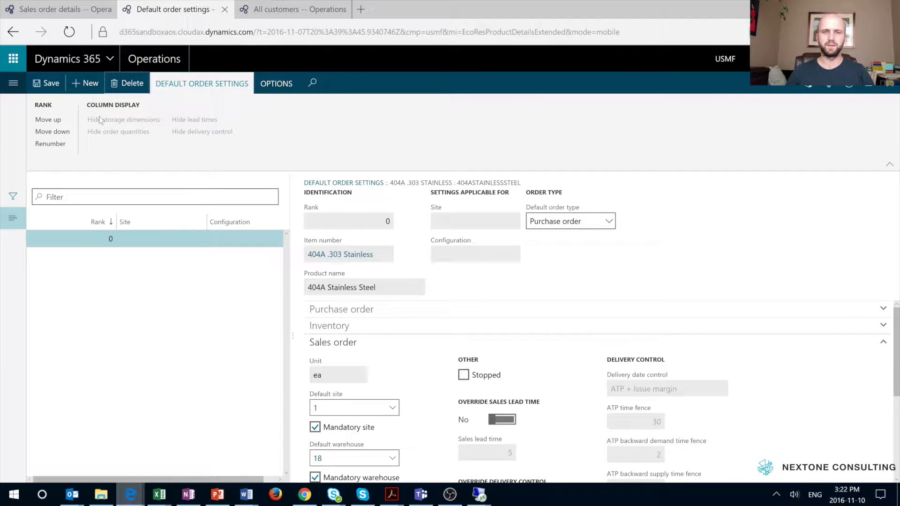
click(85, 83)
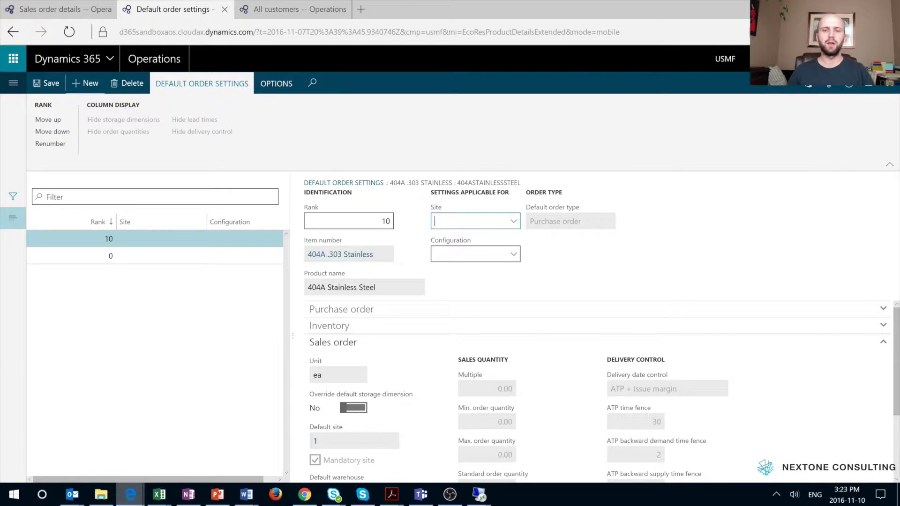
text(1)
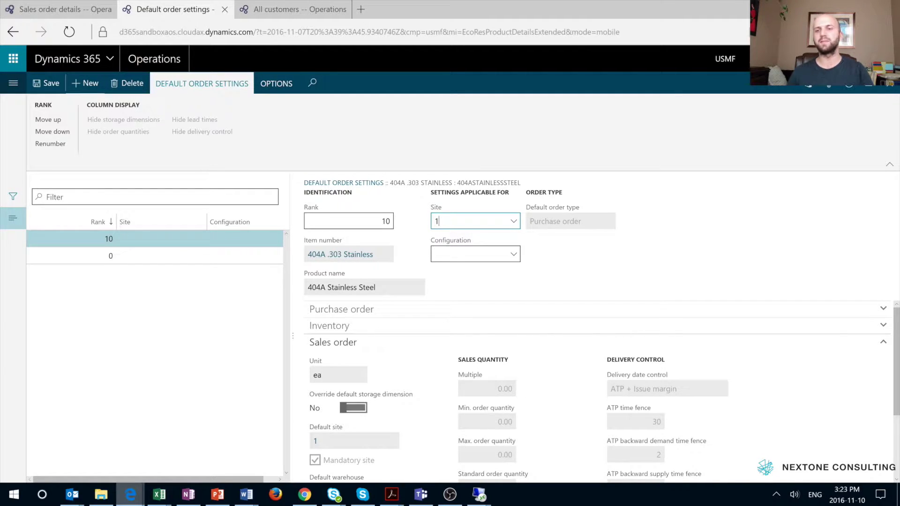
key(Return)
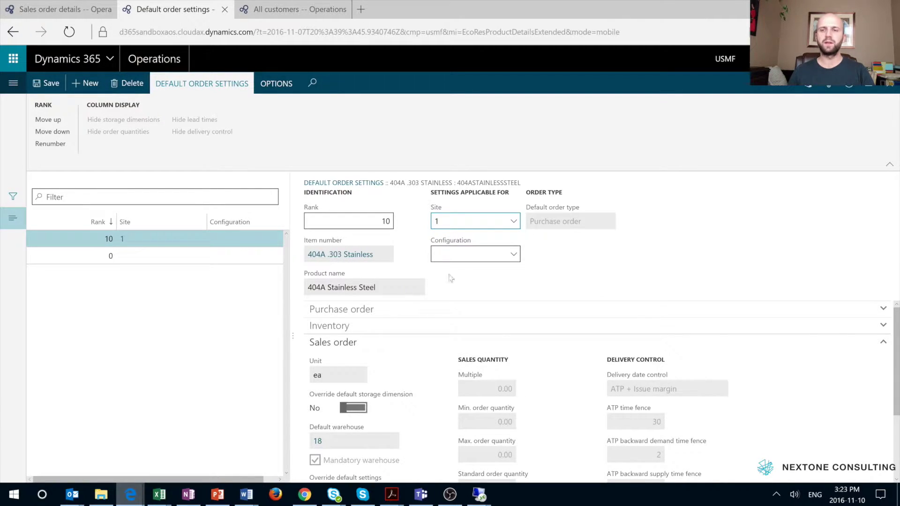
Override the default storage dimension for sales orders at site 1 with mandatory default warehouse 12, and save the record
click(364, 411)
scroll(404, 406, down, 1)
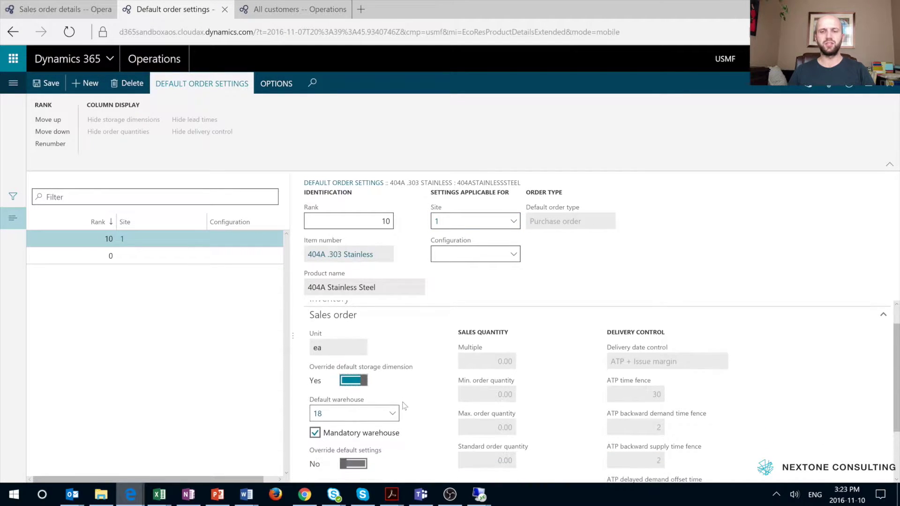
click(392, 414)
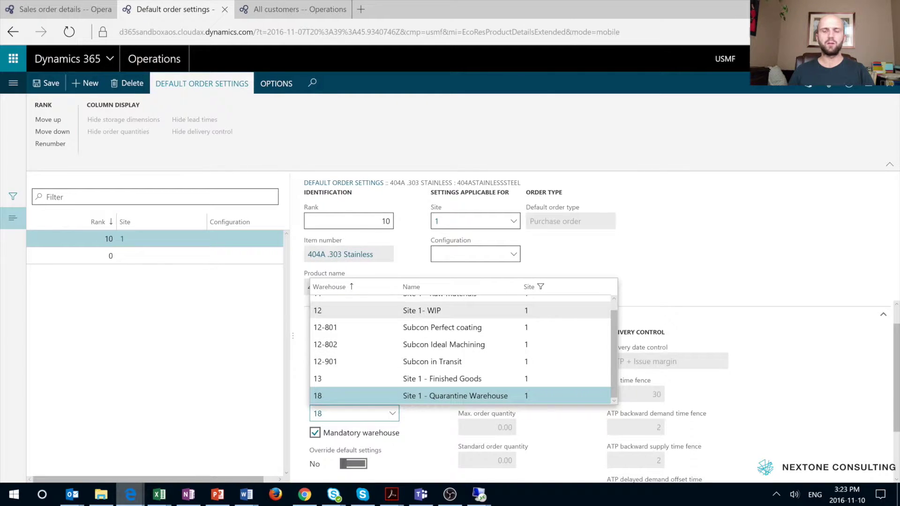
click(346, 310)
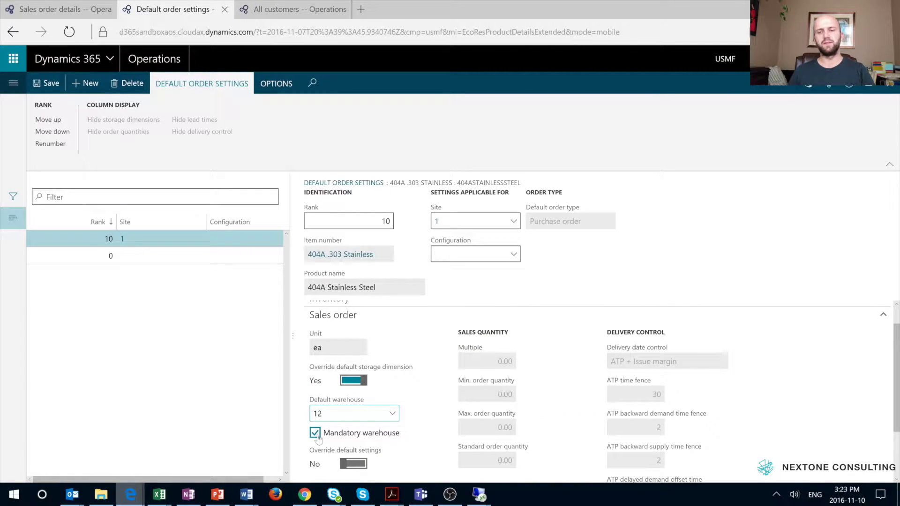
click(46, 83)
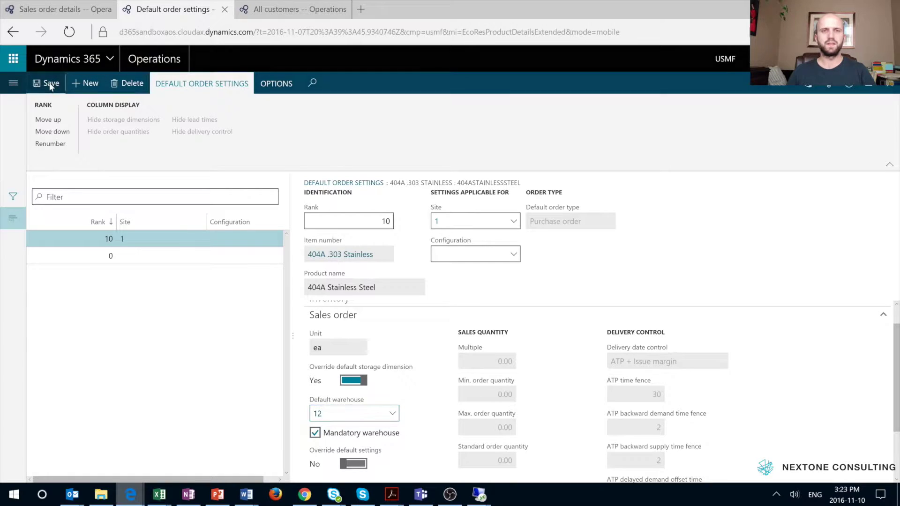
Enter item 404A .303 Stainless on the sales order line with site 1 and configuration 330A
click(65, 8)
text(404)
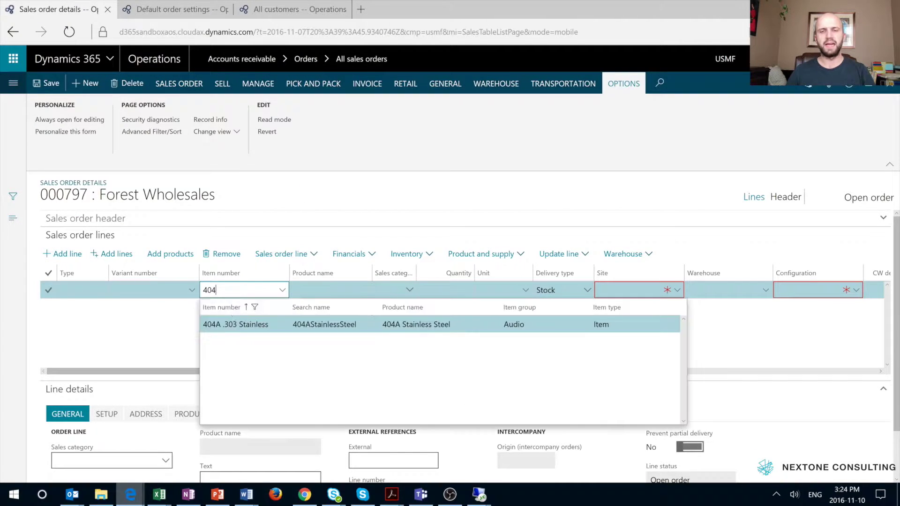
key(Tab)
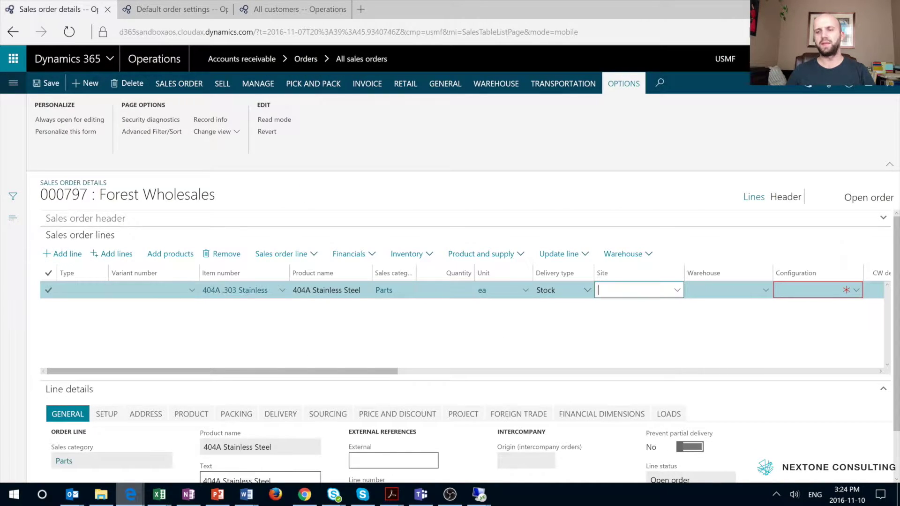
text(1)
key(Tab)
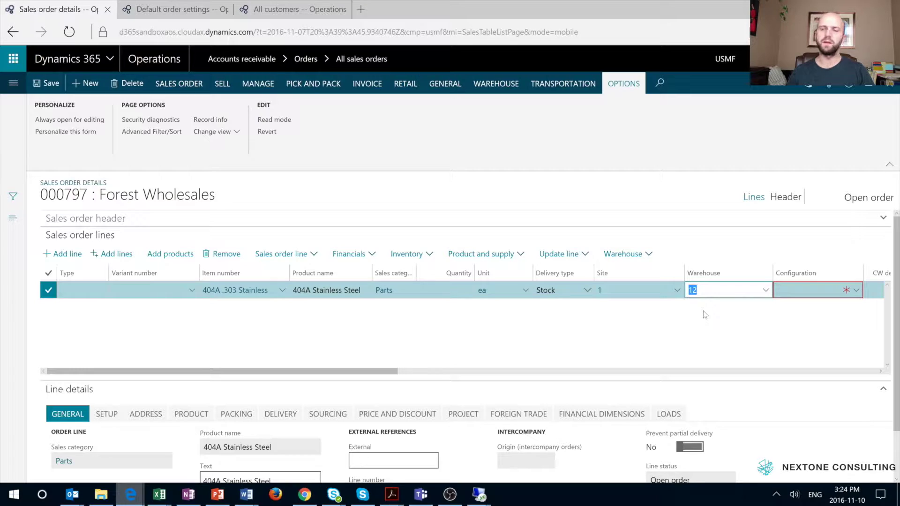
click(854, 291)
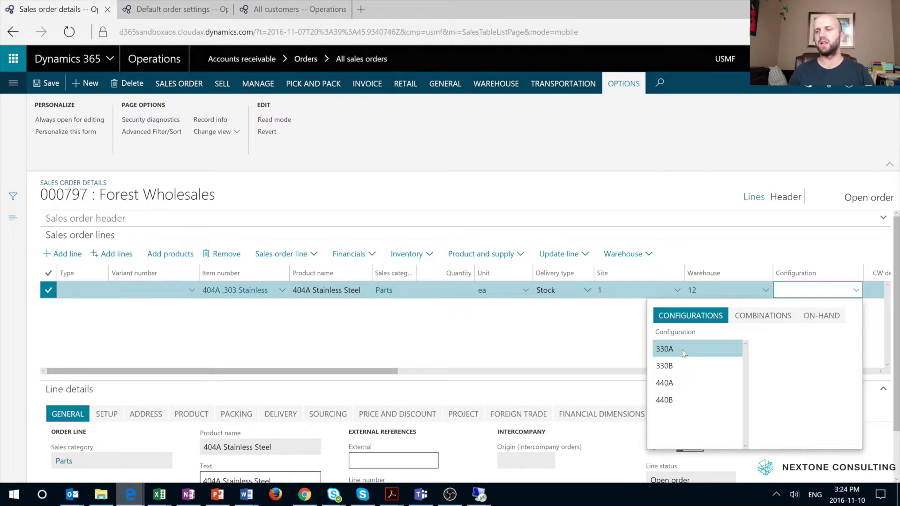
click(684, 354)
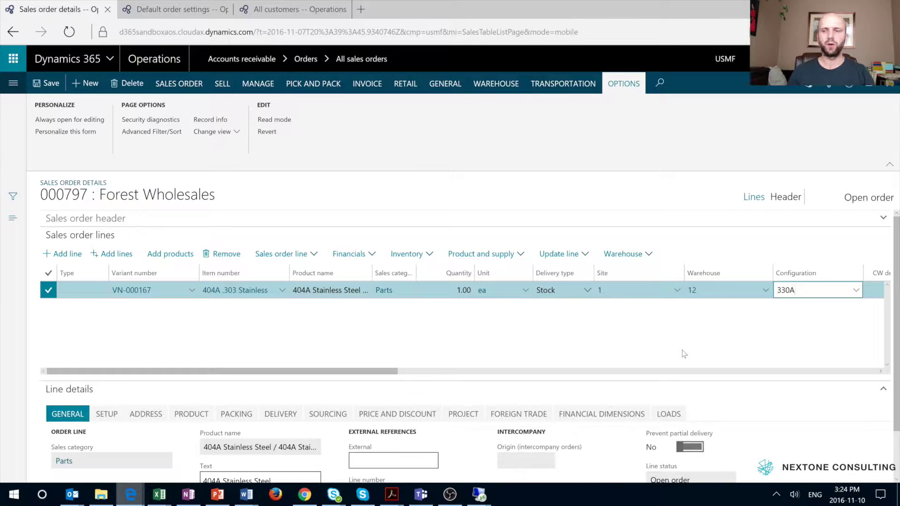
Create a default order settings record for configuration 330A and enable its override of the default storage dimension for sales orders
key(ctrl+Tab)
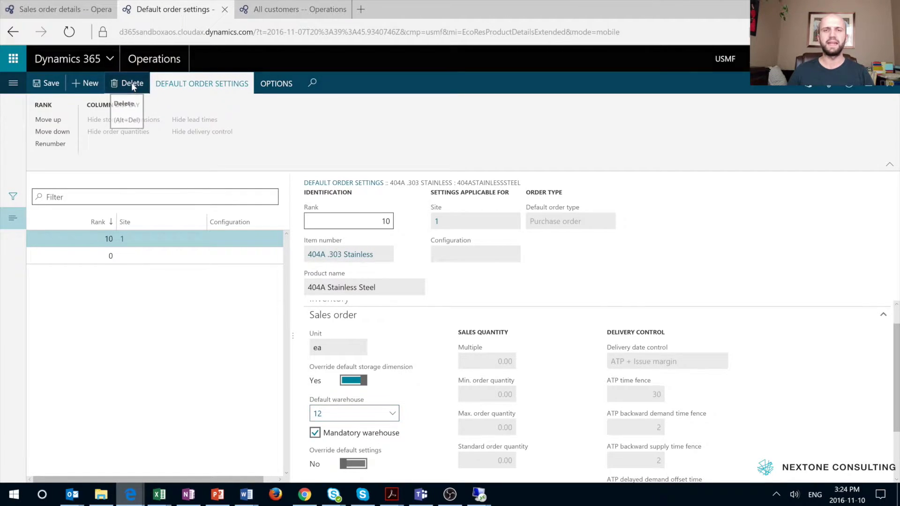
click(89, 84)
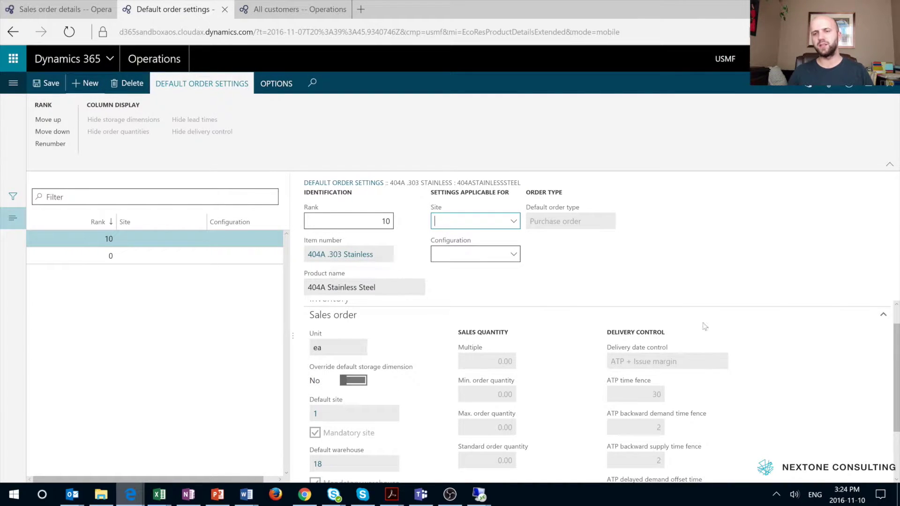
click(514, 255)
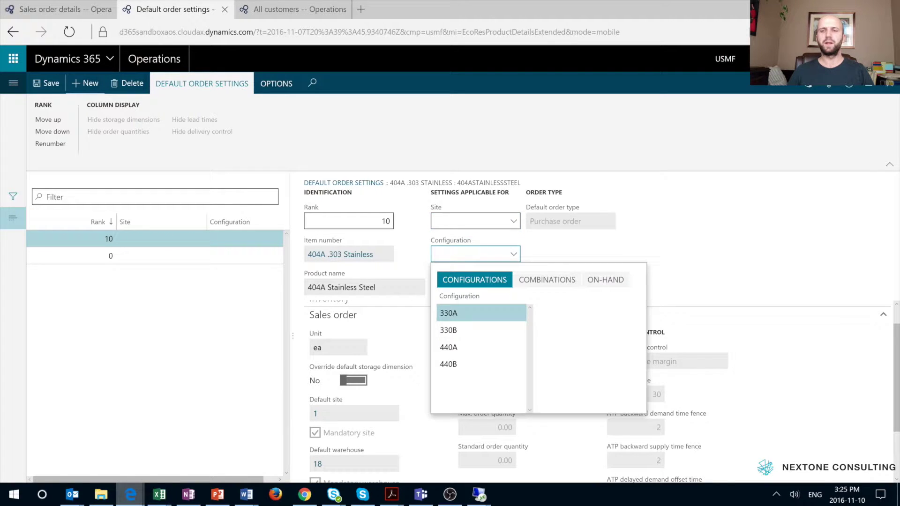
click(476, 315)
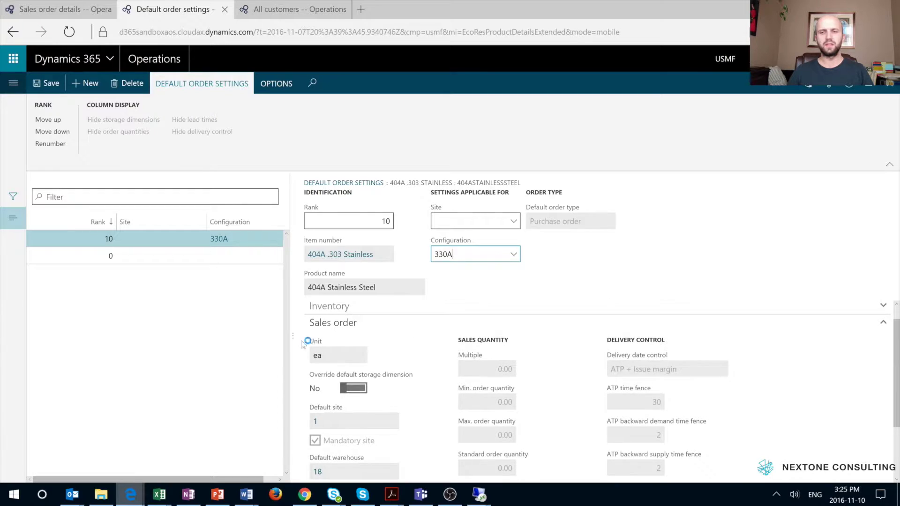
click(360, 395)
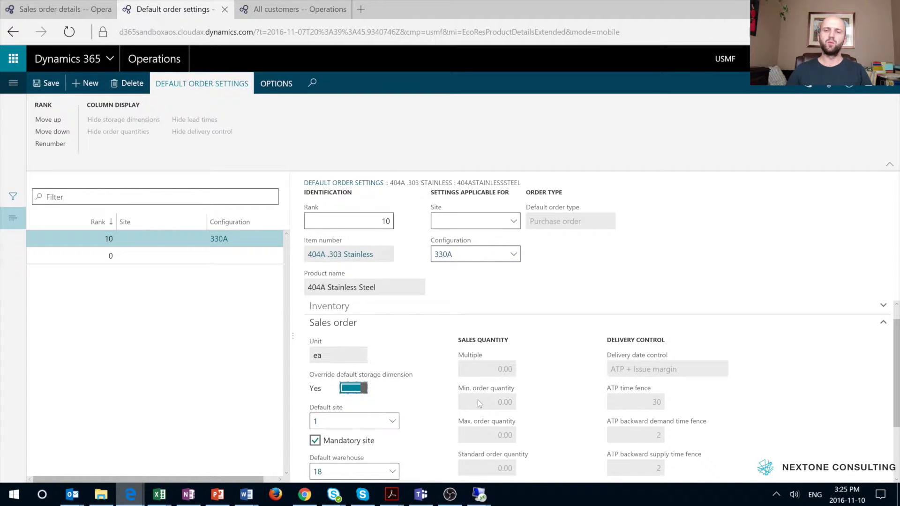
scroll(477, 400, down, 1)
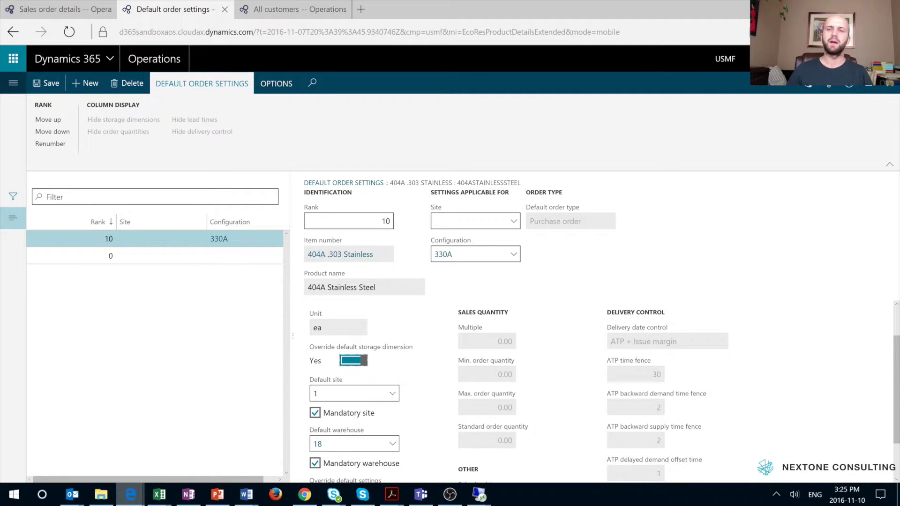
Try limiting the 330A settings record to site 2, and clear the site again
click(468, 221)
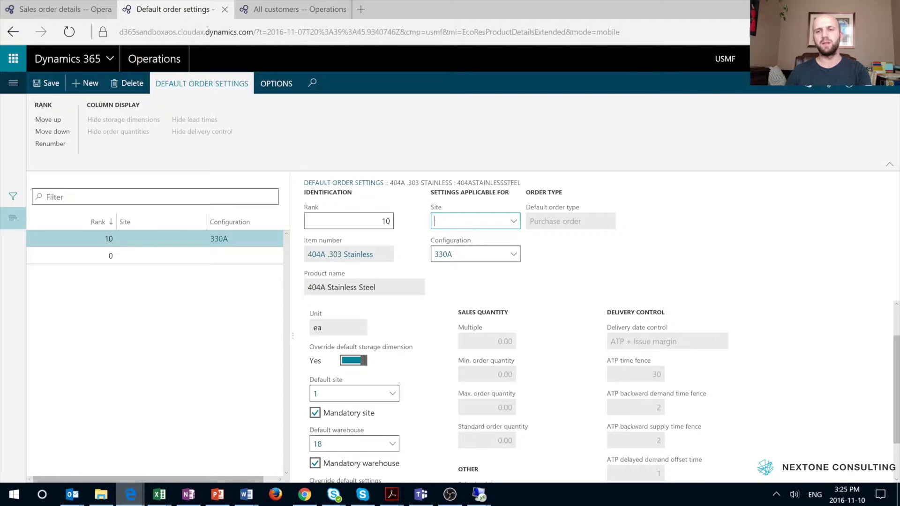
text(2)
key(Tab)
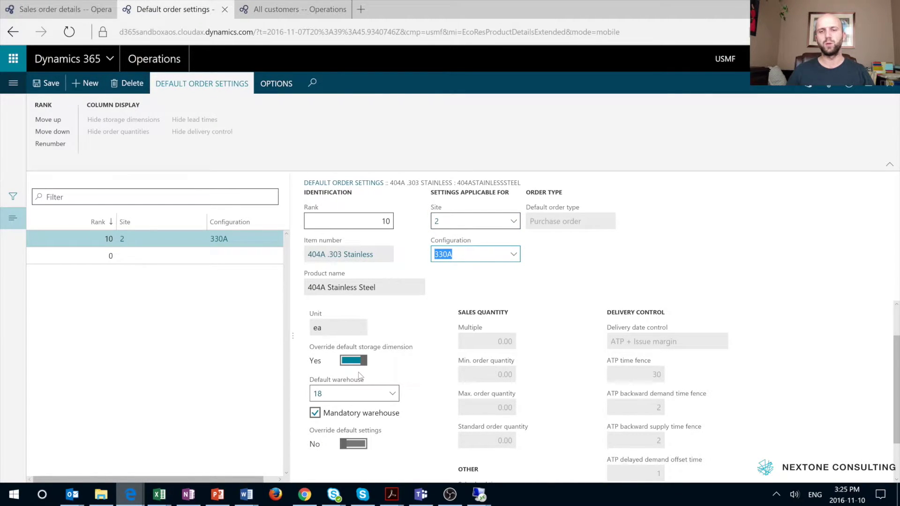
key(shift+Tab)
key(BackSpace)
key(Tab)
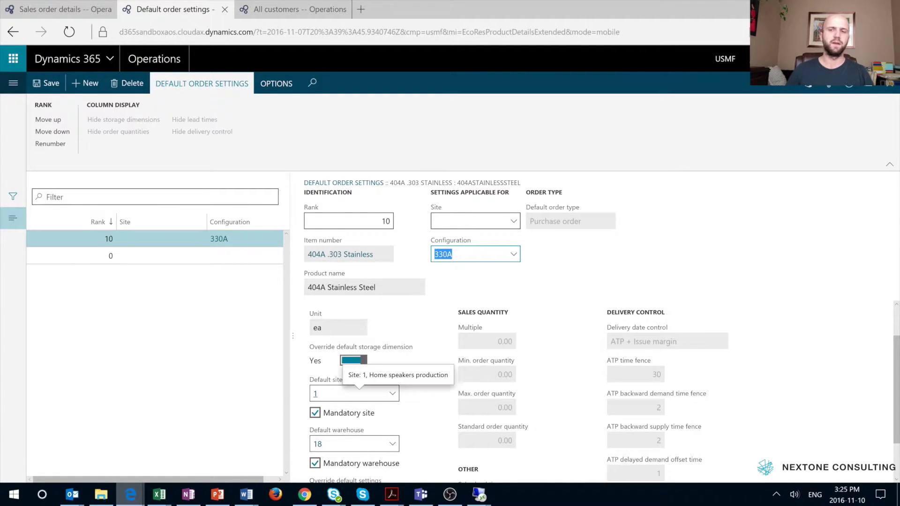
Set the 330A record's default sales order warehouse to 11 and save the record
click(395, 447)
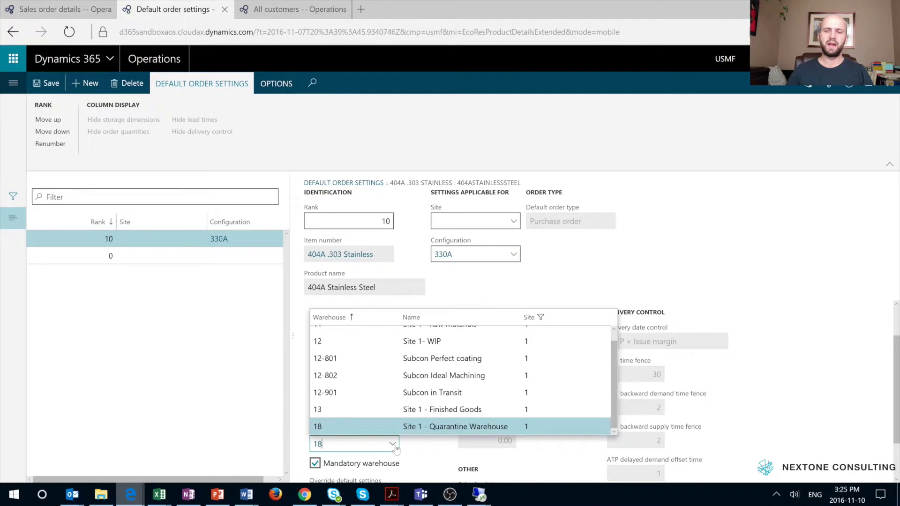
scroll(459, 375, up, 1)
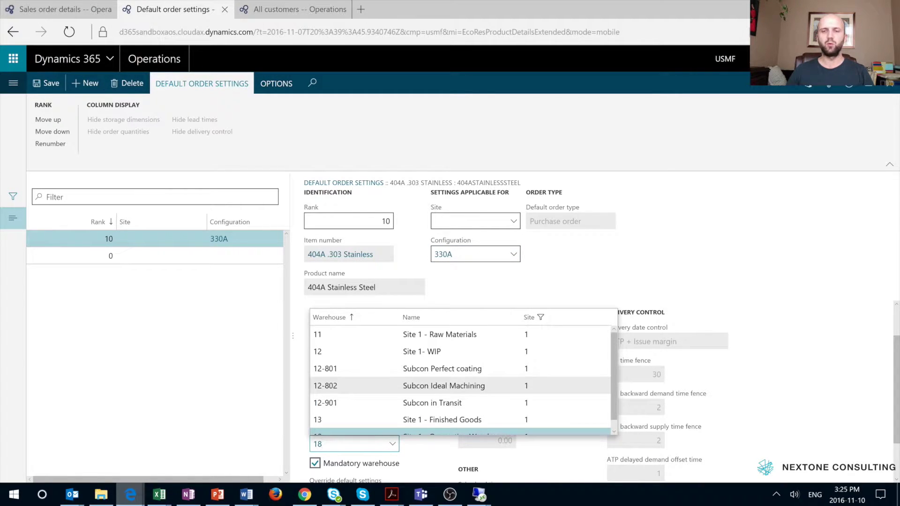
click(323, 332)
click(48, 84)
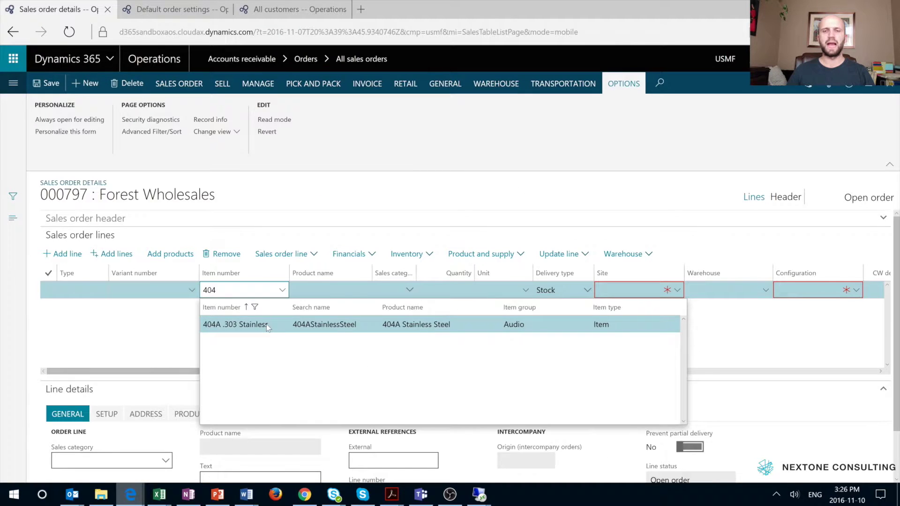
Enter item 404A .303 Stainless with configuration 330A on the sales order line without choosing a site
click(267, 324)
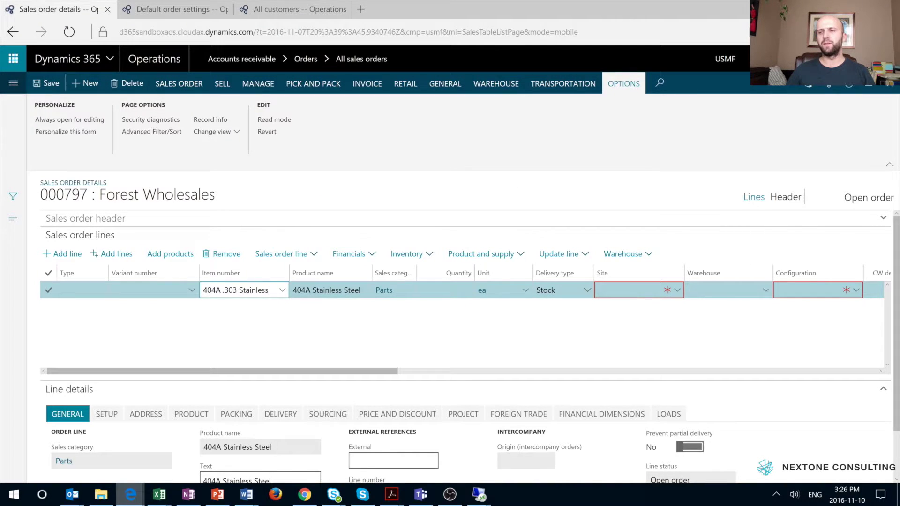
click(854, 290)
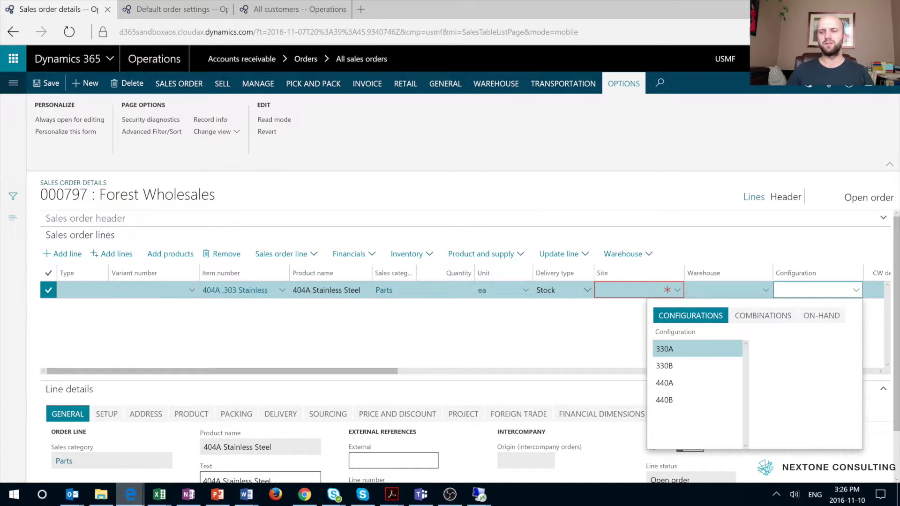
click(710, 349)
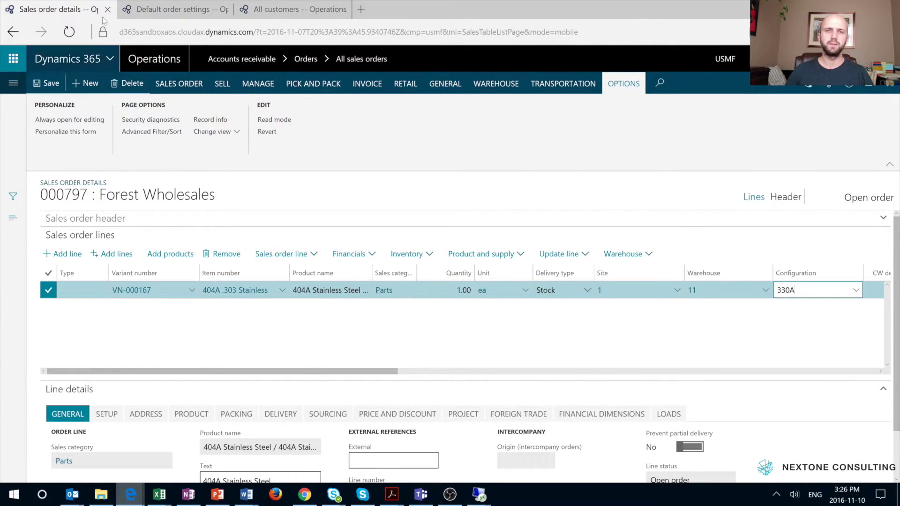
Create a default order settings record that applies to site 1 and configuration 330A
key(ctrl+Tab)
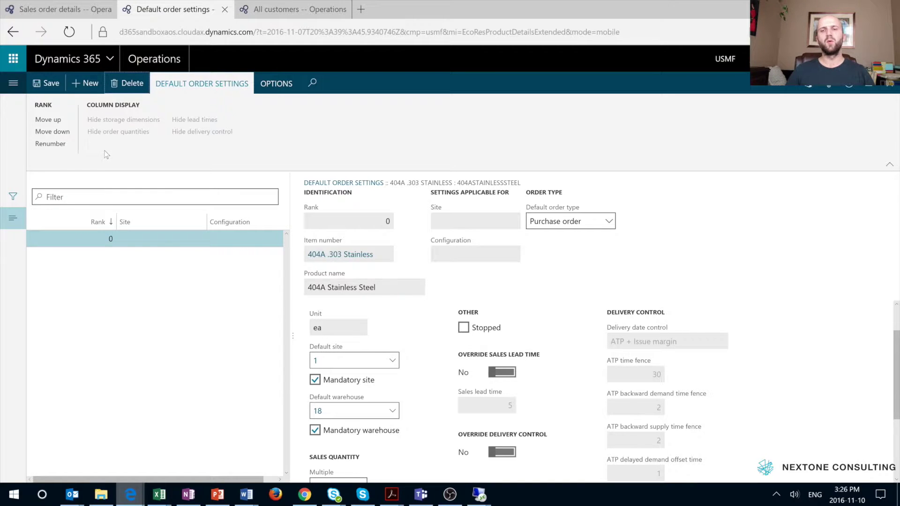
key(alt+n)
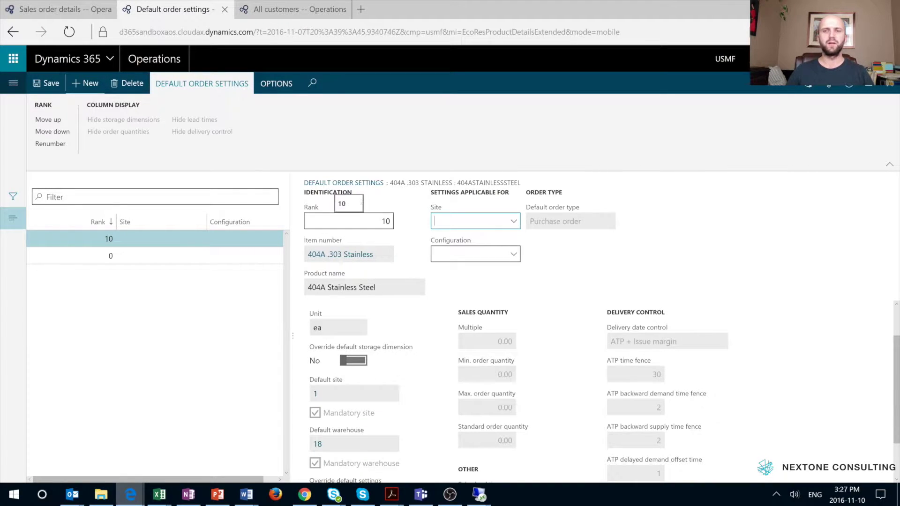
text(1)
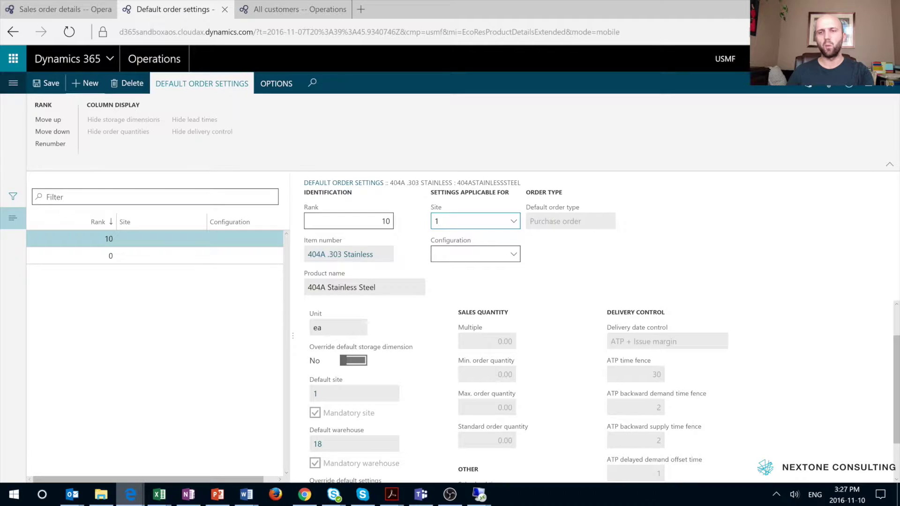
key(alt+Down)
key(Down)
key(Return)
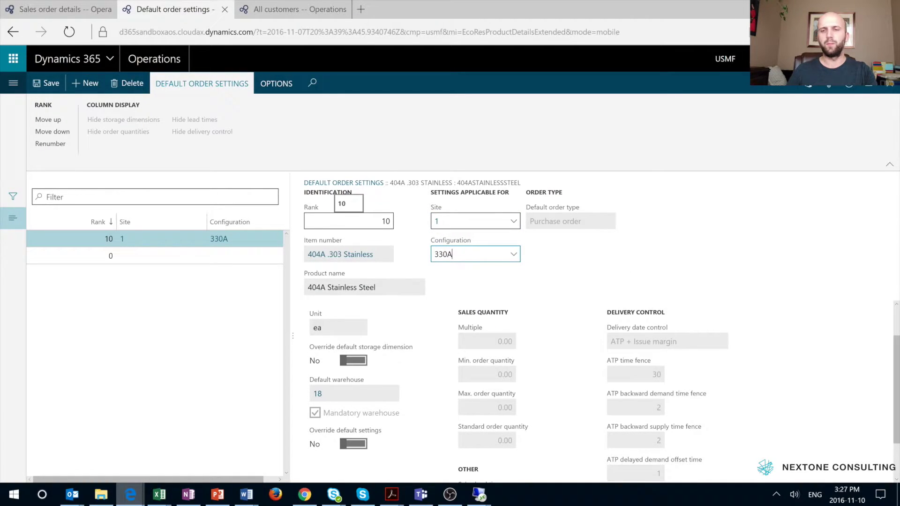
Override the default storage dimension for sales orders in the site 1, 330A record with default warehouse 11
scroll(410, 308, down, 1)
scroll(385, 351, up, 2)
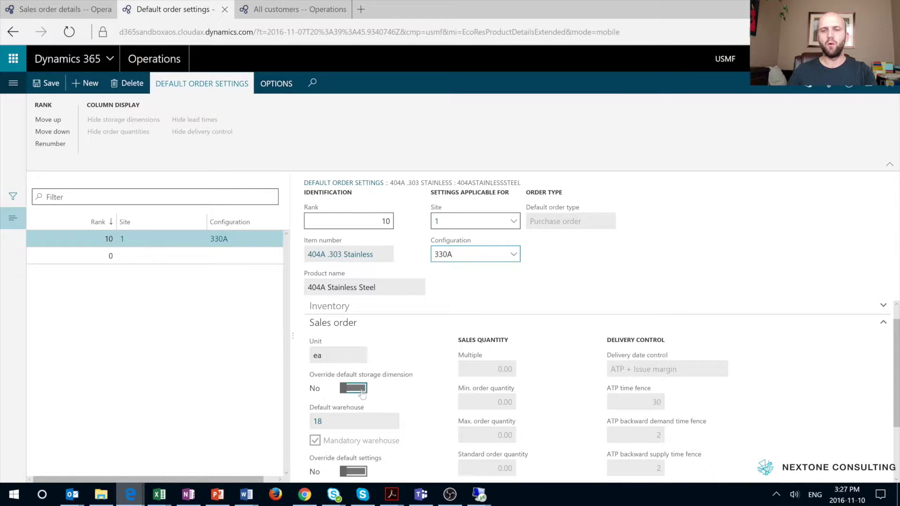
click(363, 393)
click(393, 422)
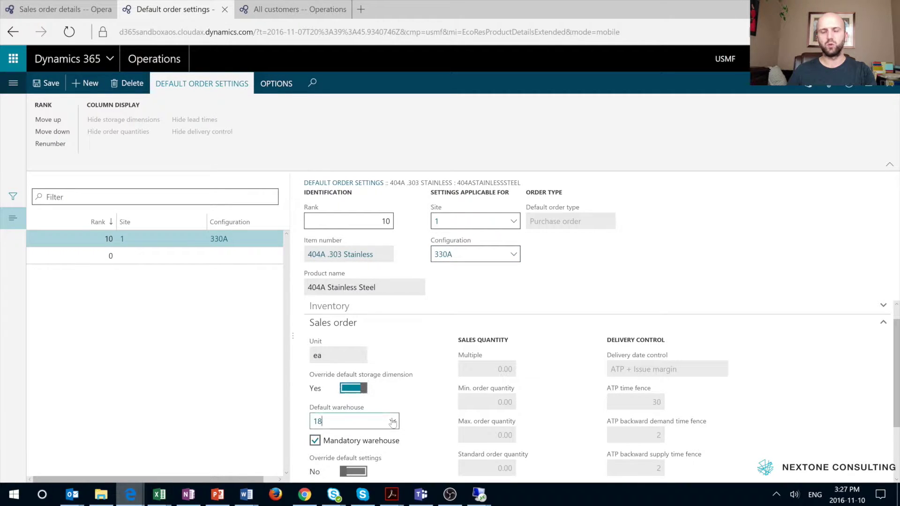
key(Up)
key(Up)
key(Up)
key(Up)
key(Up)
key(Up)
key(Return)
Create another default order settings record with rank 10 that applies to site 1 and configuration 330B
click(85, 84)
key(shift+Tab)
text(10)
key(Tab)
click(433, 224)
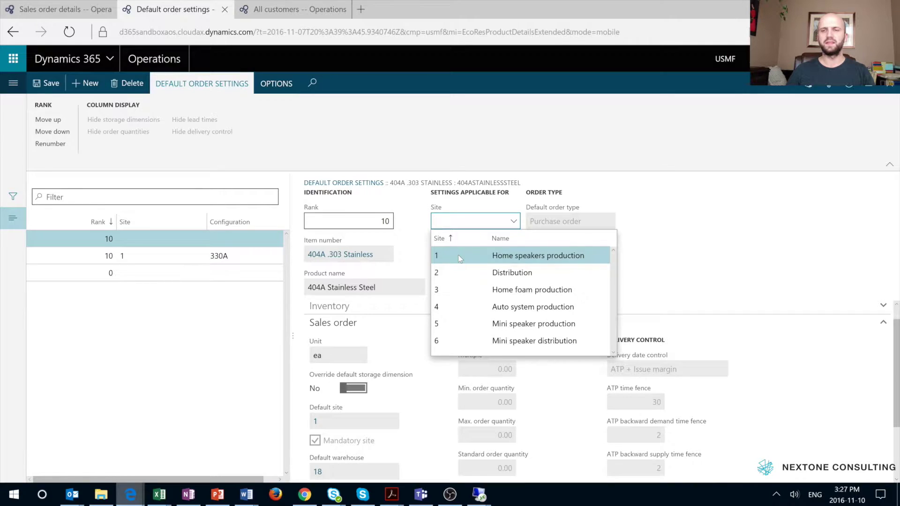
click(457, 254)
click(513, 260)
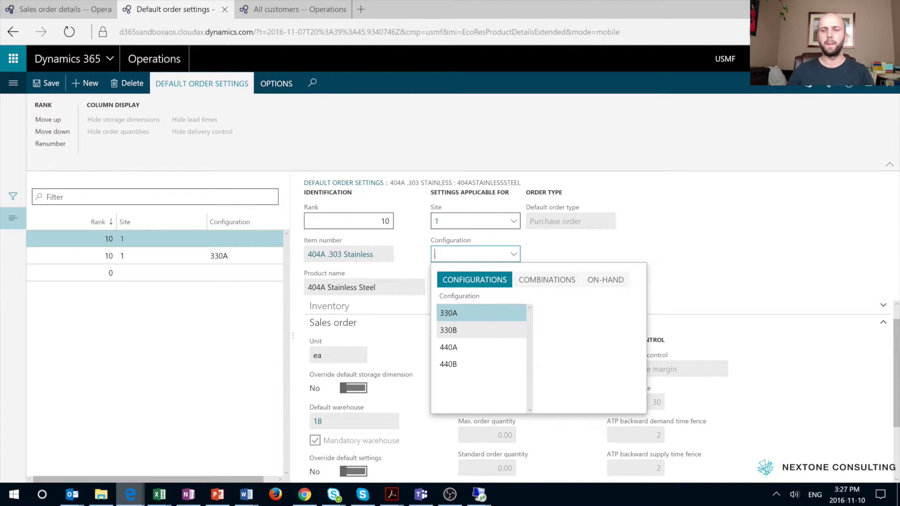
click(448, 330)
Override the 330B record's sales order storage dimension with default warehouse 12, save it, and return to the sales order
click(354, 388)
click(392, 422)
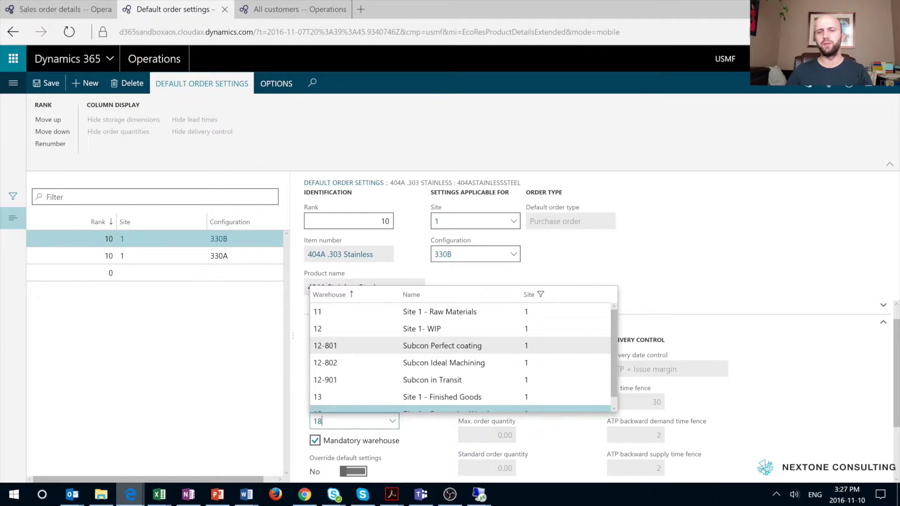
click(372, 334)
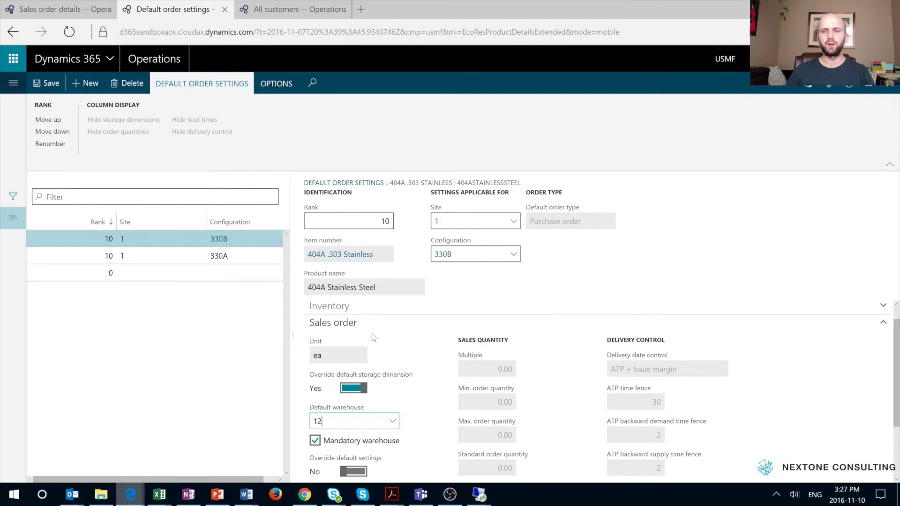
click(50, 84)
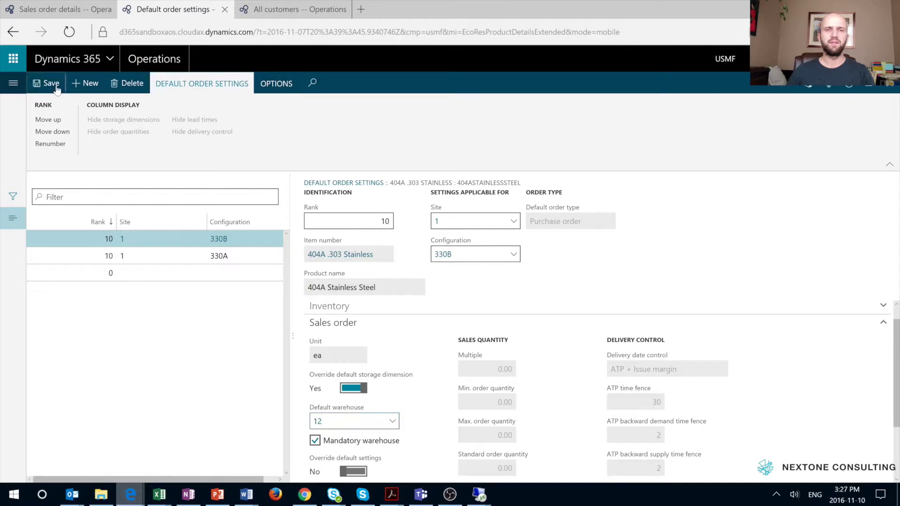
click(66, 9)
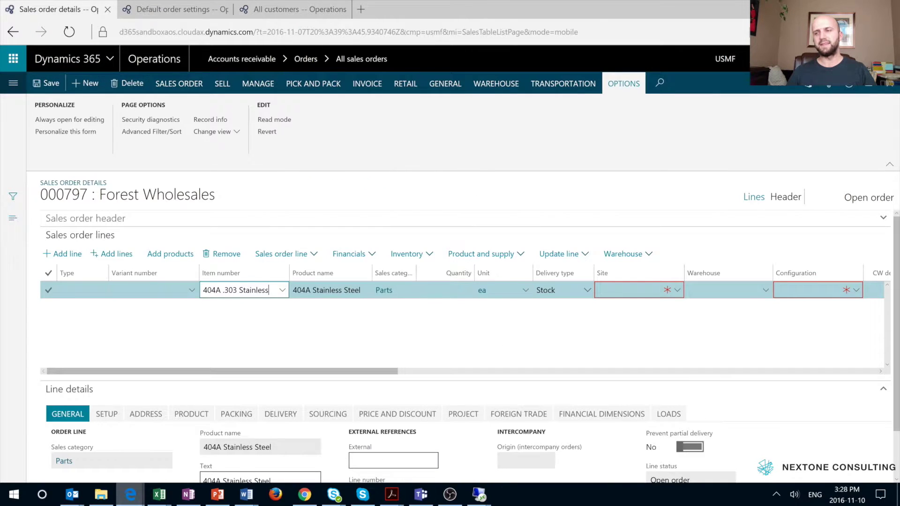
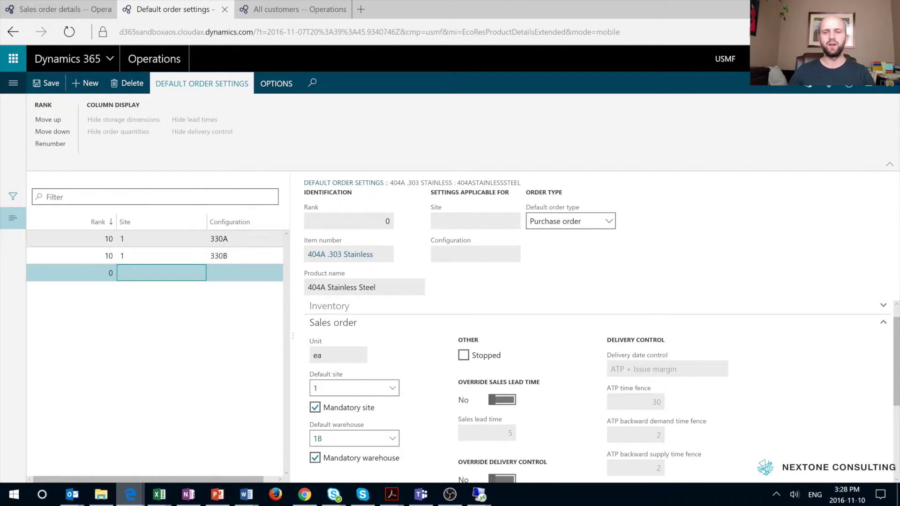
Change the general record's sales order defaults to site 2 and warehouse 21, make neither mandatory, and save the record
click(392, 388)
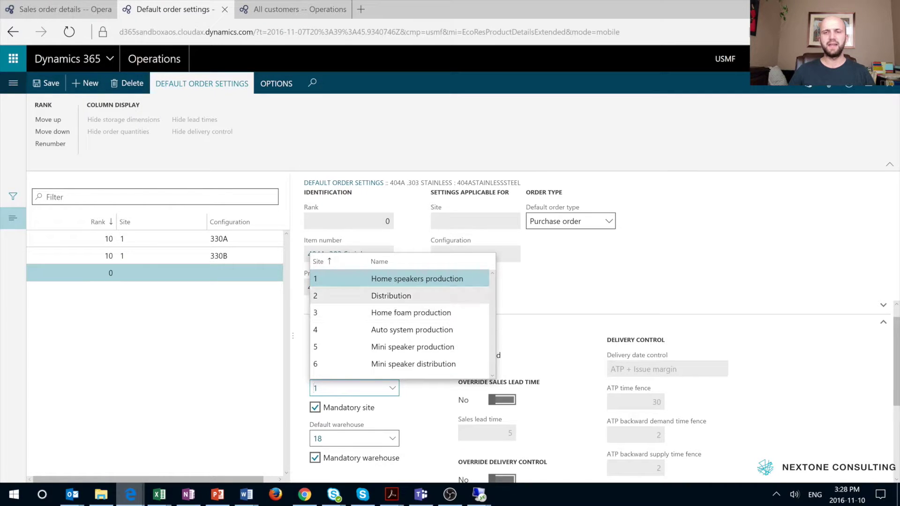
click(391, 296)
click(391, 439)
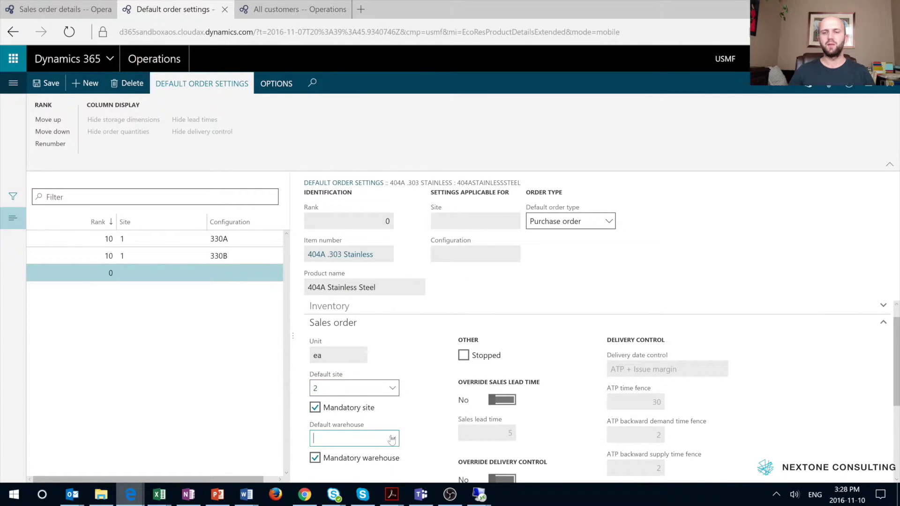
click(391, 439)
click(317, 328)
click(315, 407)
click(314, 457)
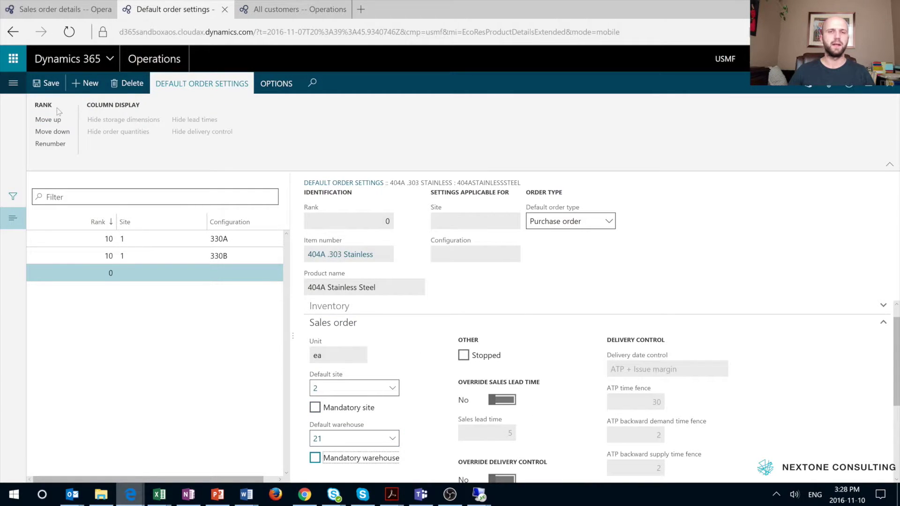
click(49, 83)
Return to the sales order and give the 404A .303 Stainless line configuration 330A, followed by site 1
click(61, 9)
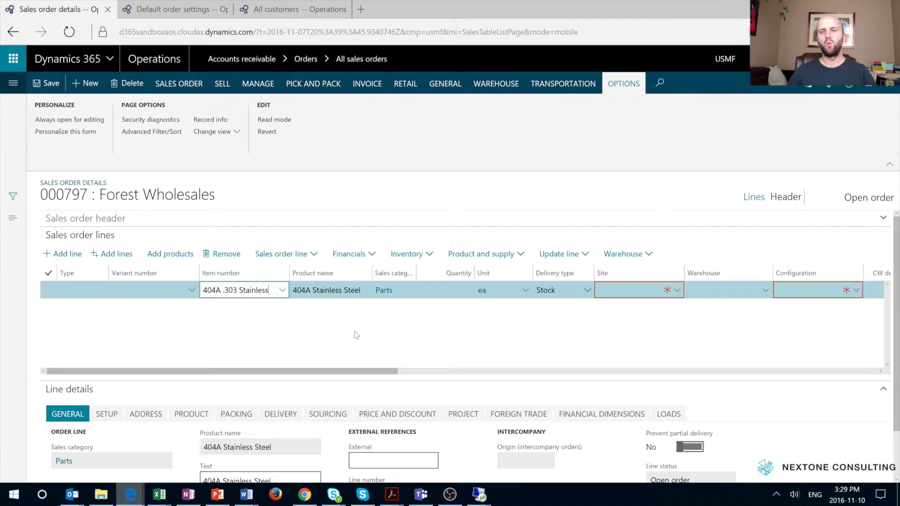
click(856, 291)
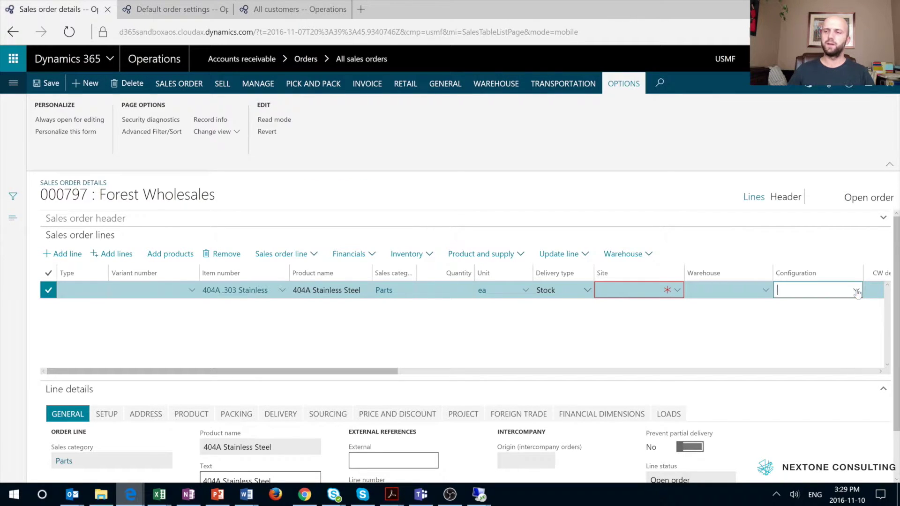
click(856, 291)
key(Return)
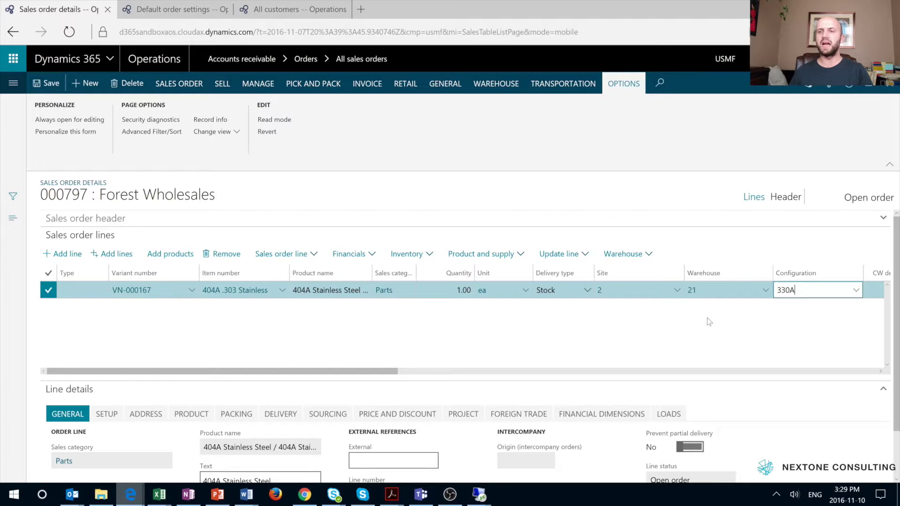
click(677, 290)
click(660, 323)
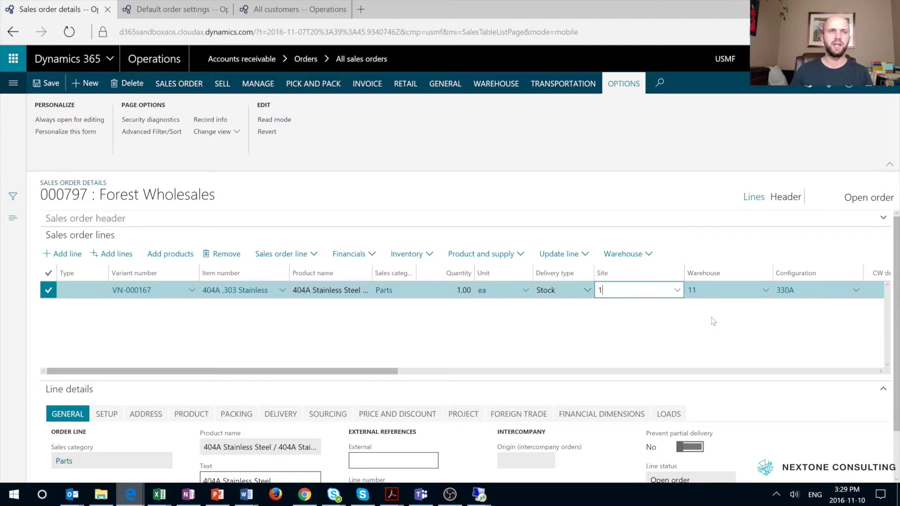
Set the sales order line's configuration to 330B and its site to 1 to test the default warehouse
key(Tab)
key(Tab)
key(alt+Down)
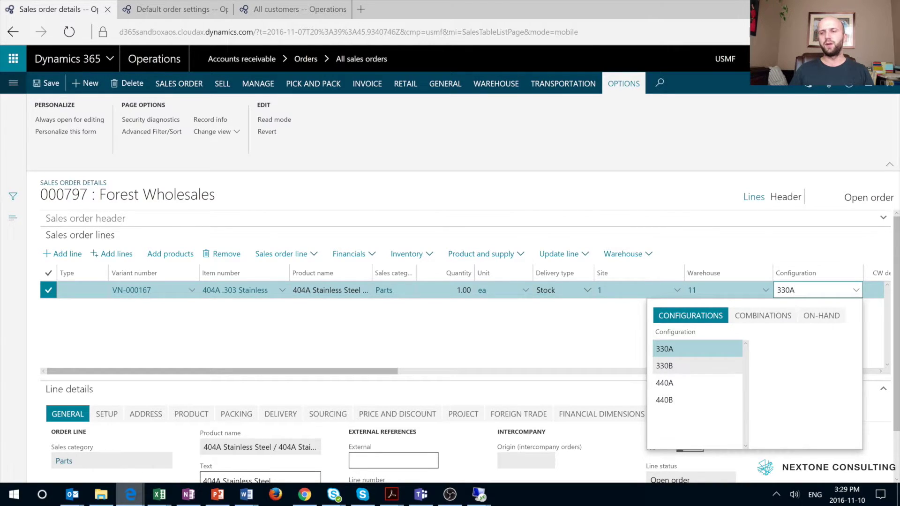
key(Down)
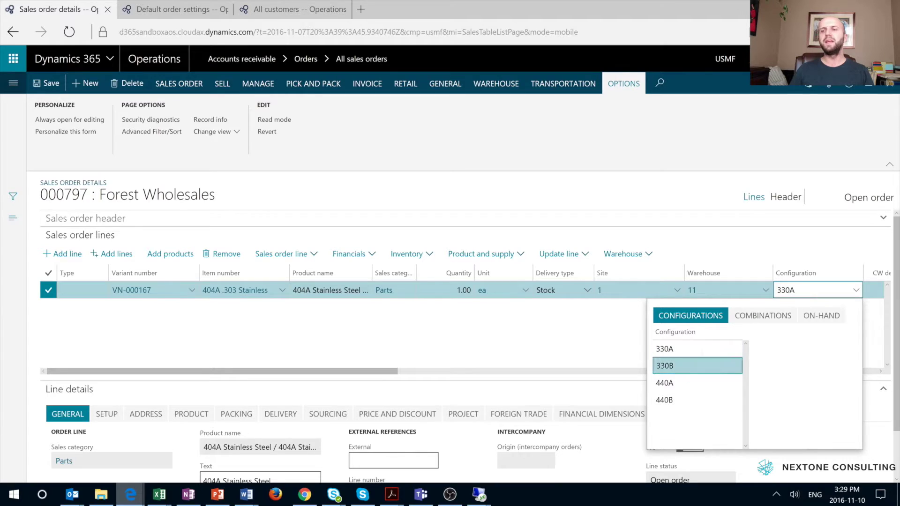
click(718, 374)
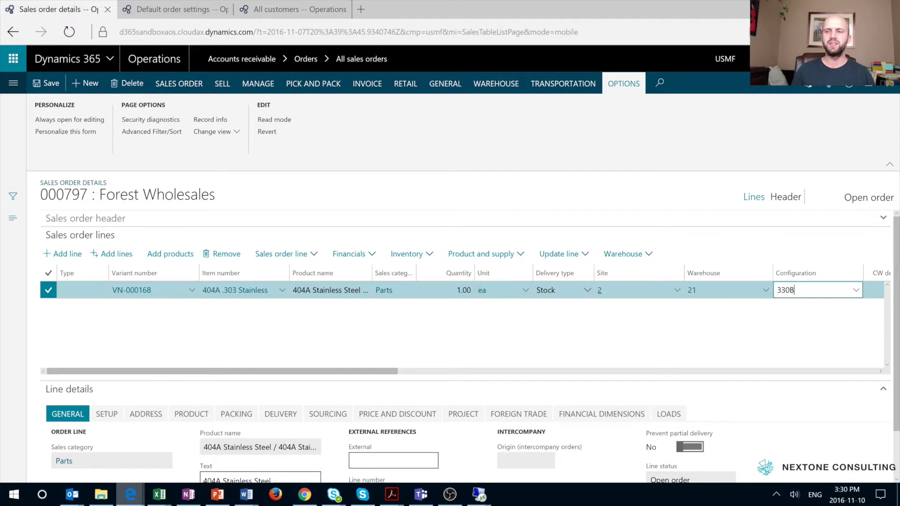
click(677, 291)
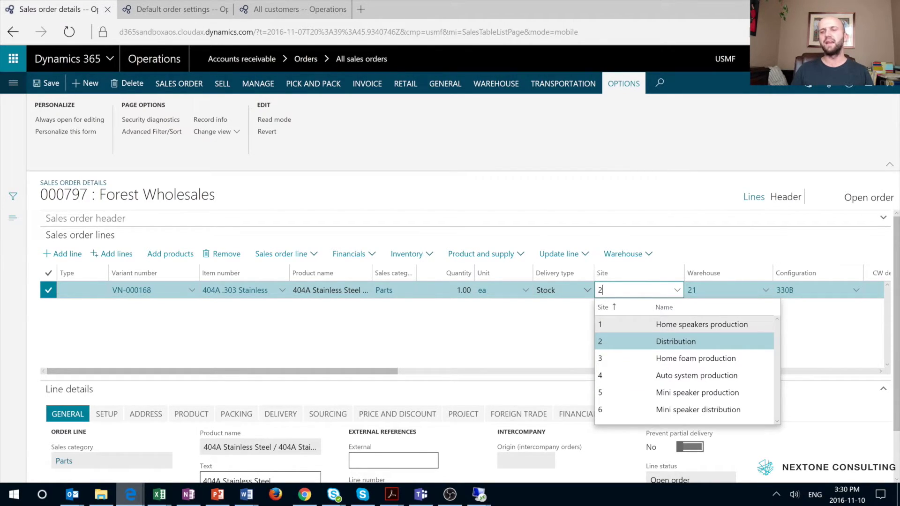
click(641, 330)
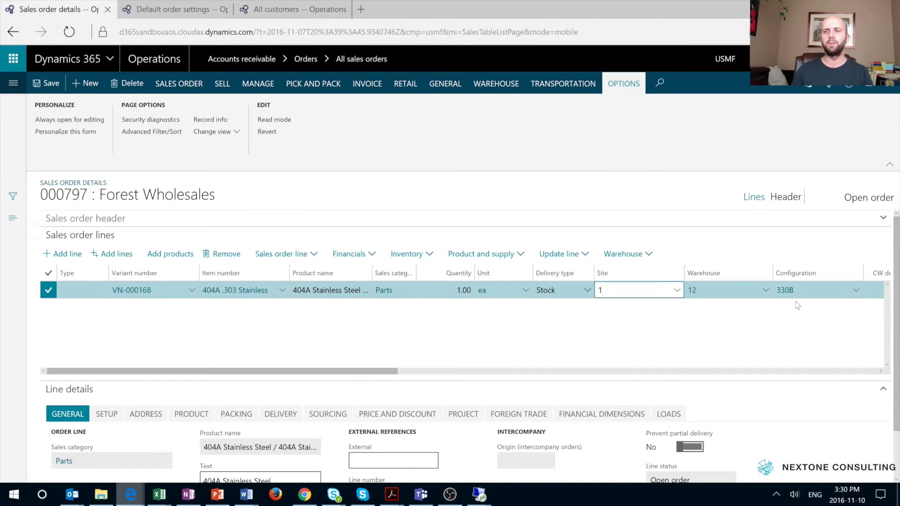
Replace the site 1 default order settings records with a rank 10 record for site 2 that overrides the sales order default warehouse with 22
key(ctrl+Tab)
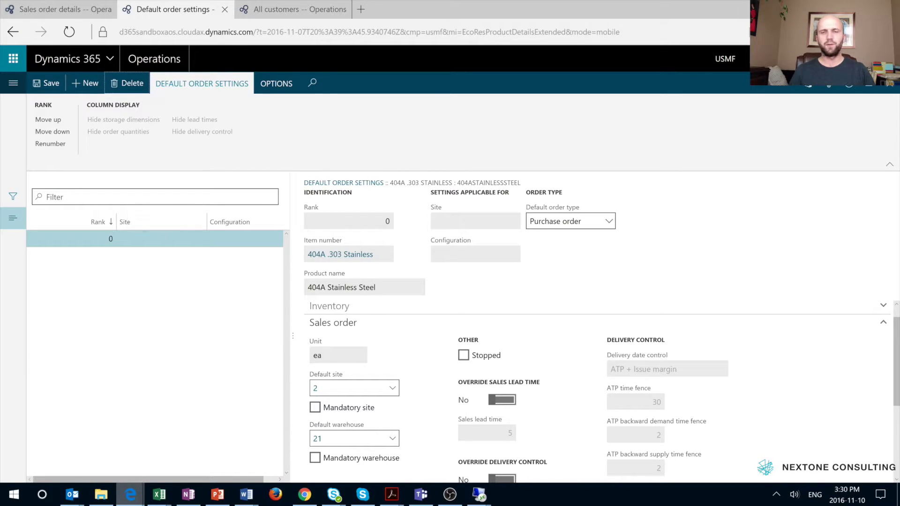
click(86, 83)
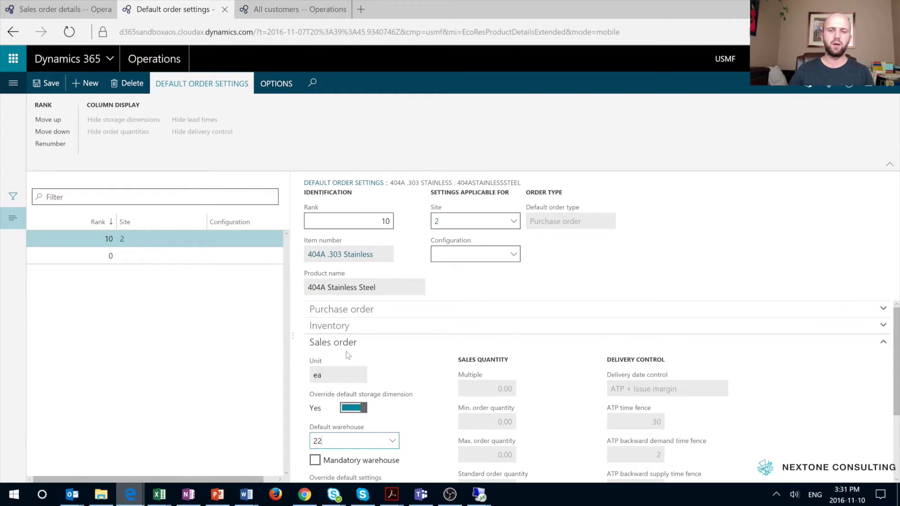
Create a rank 20 default order settings record that applies to site 2 and configuration 330A
click(89, 84)
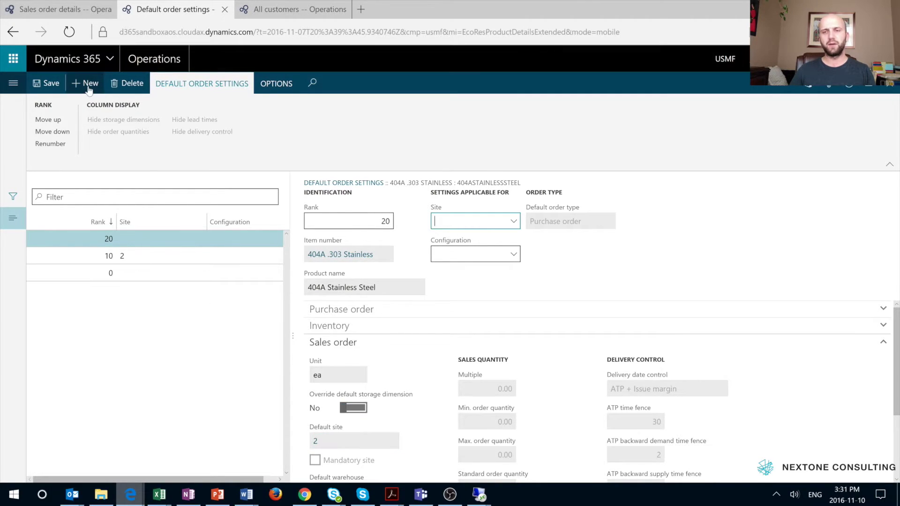
click(513, 220)
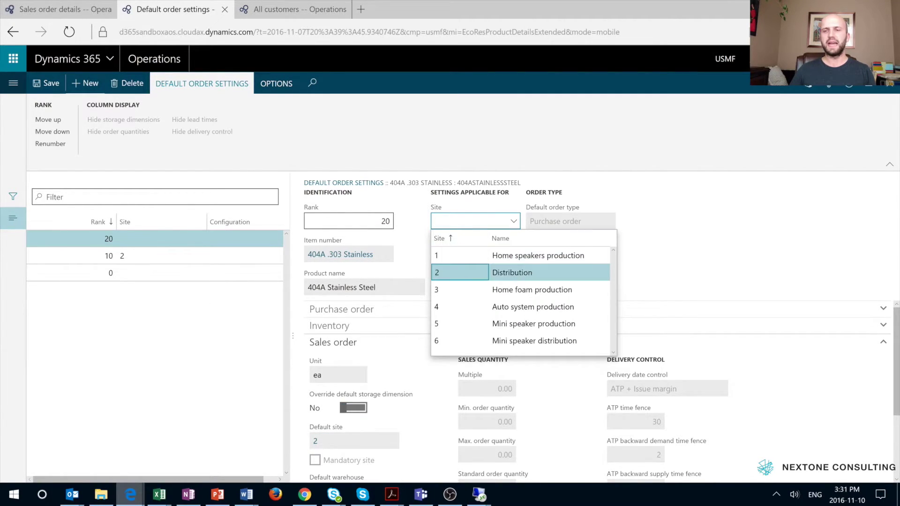
click(466, 271)
click(514, 255)
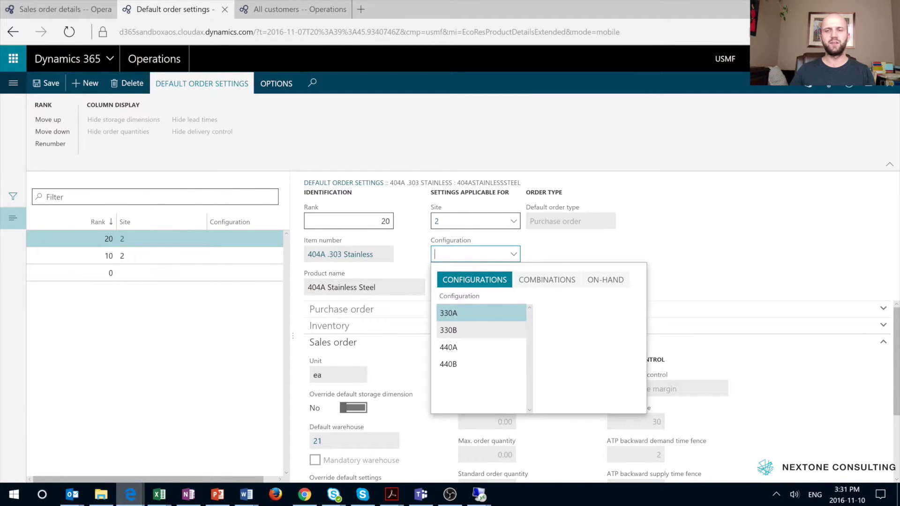
click(448, 313)
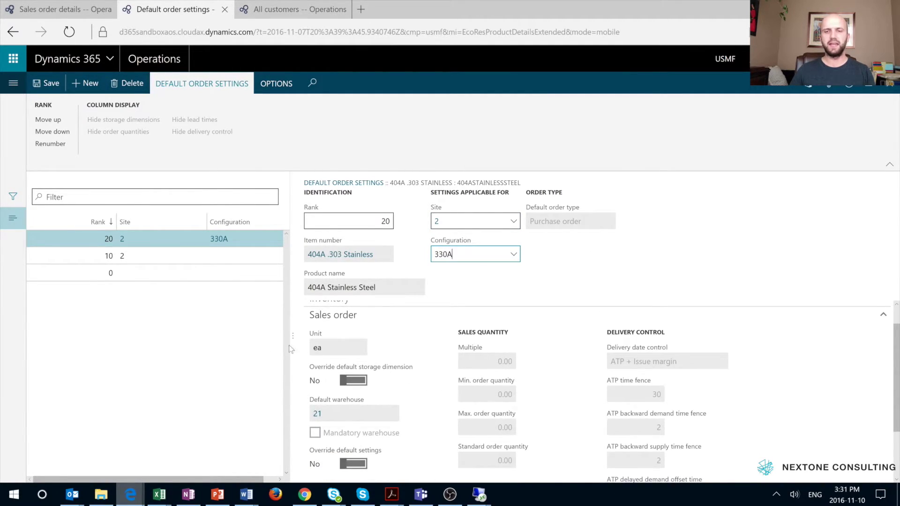
Override the 330A record's sales order storage dimension with default warehouse 23 and compare it with the rank 10 record
click(354, 380)
click(392, 414)
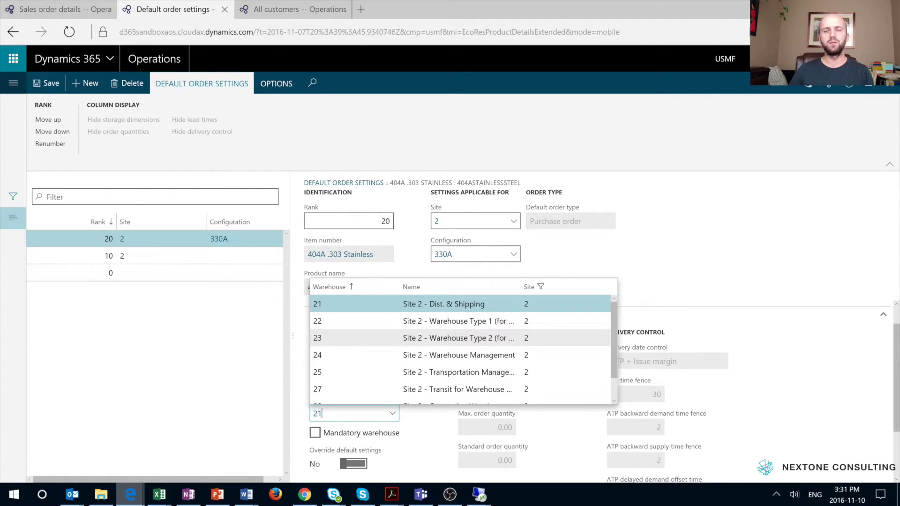
click(351, 338)
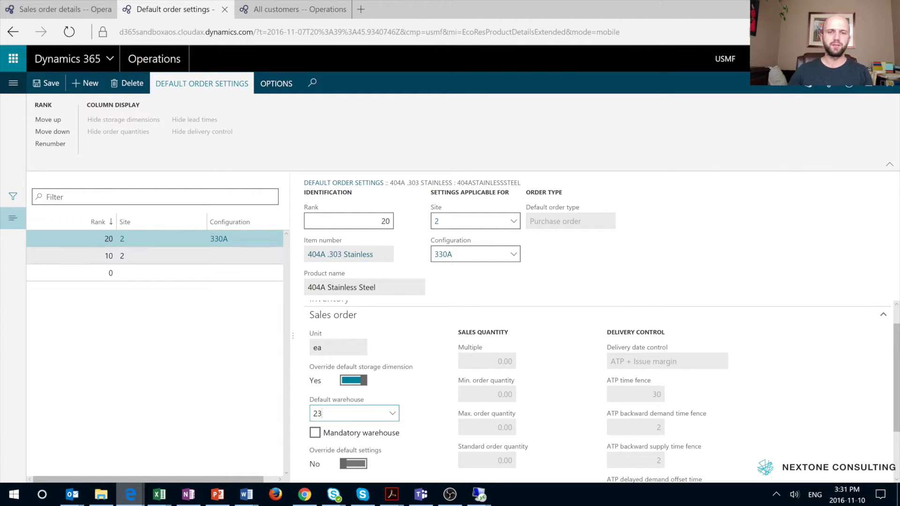
click(187, 256)
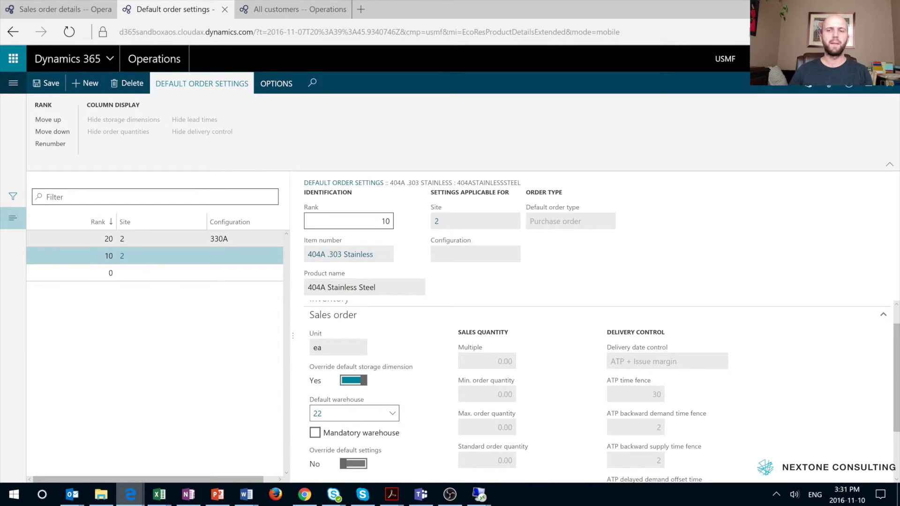
click(140, 239)
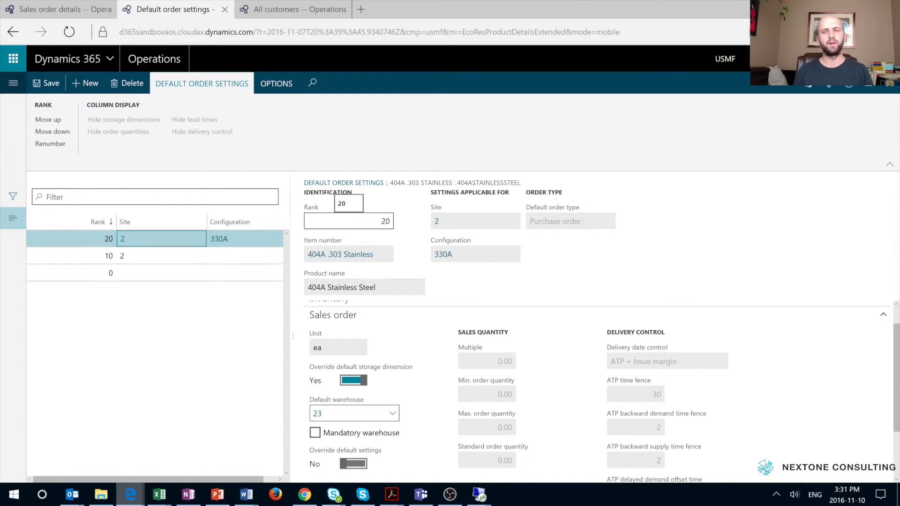
On the sales order line for 404A .303 Stainless, choose site 2, followed by configuration 330A
click(59, 9)
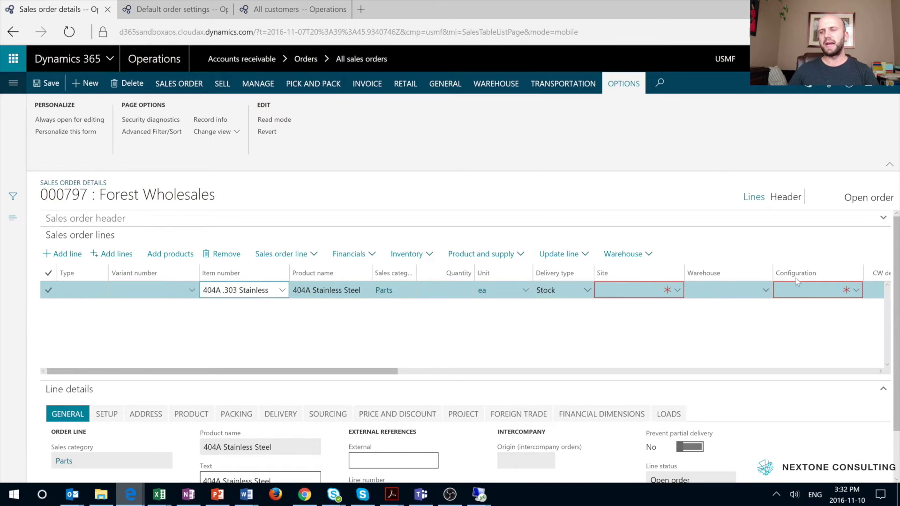
click(677, 290)
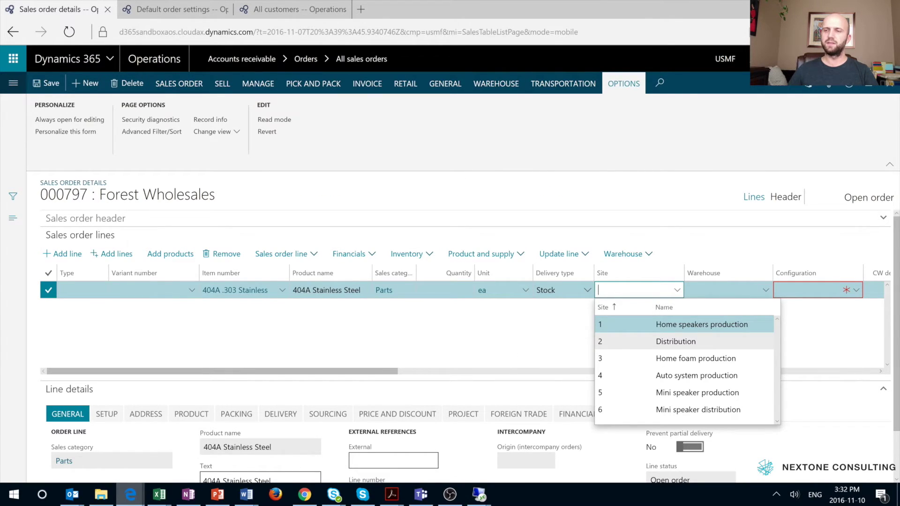
click(717, 342)
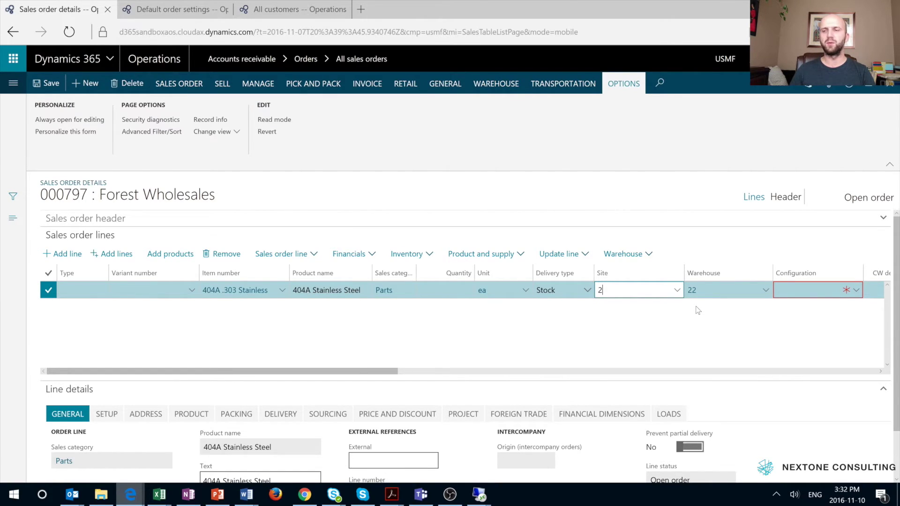
click(857, 291)
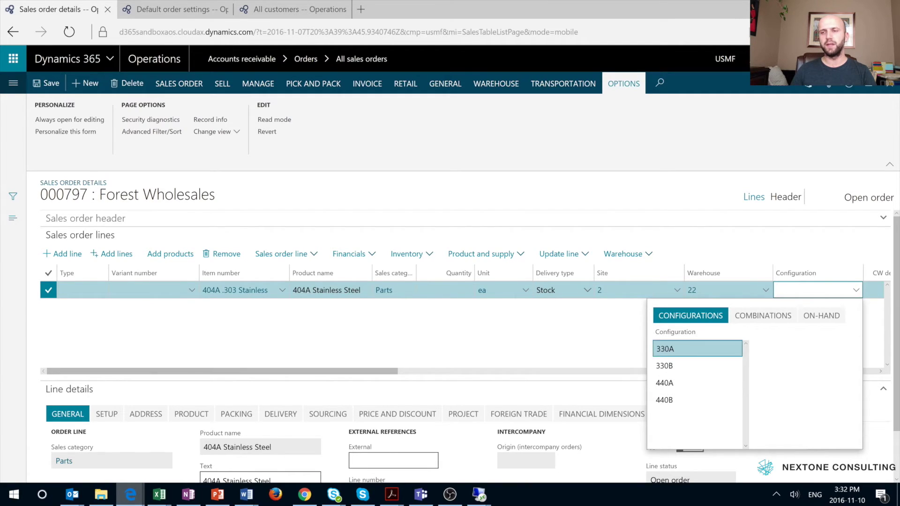
click(696, 349)
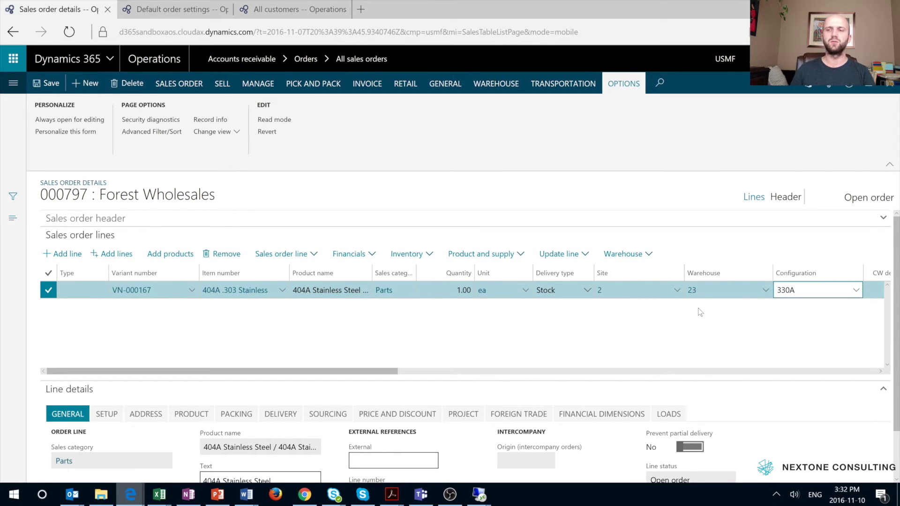
Move the site 2, 330A default order settings record down below the record for site 2 alone, and save
key(ctrl+Tab)
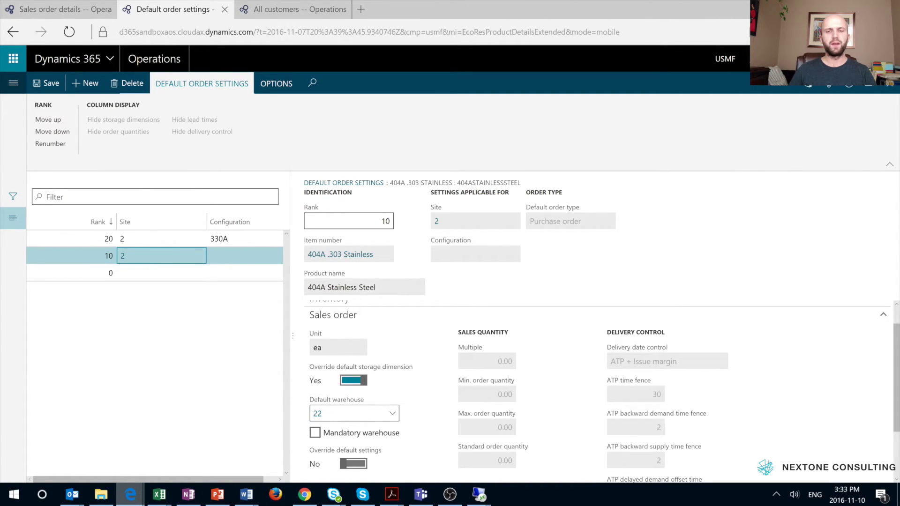
click(161, 238)
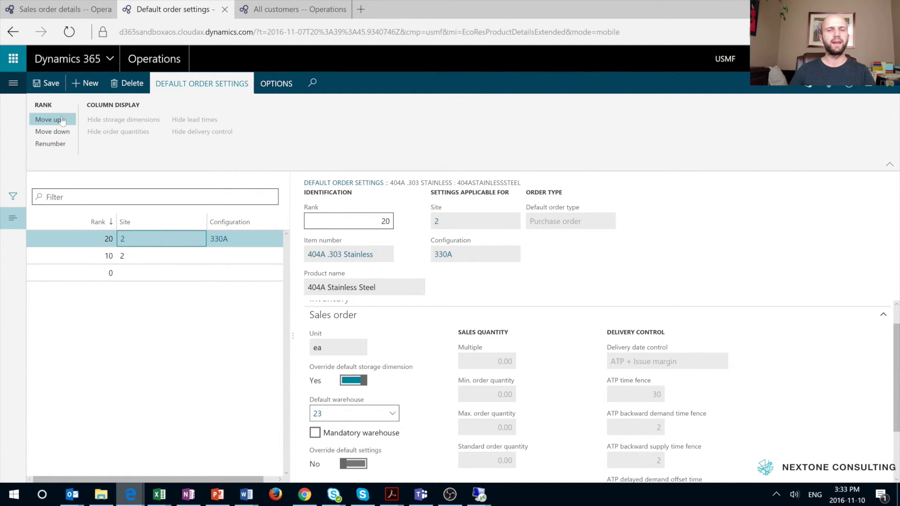
click(69, 133)
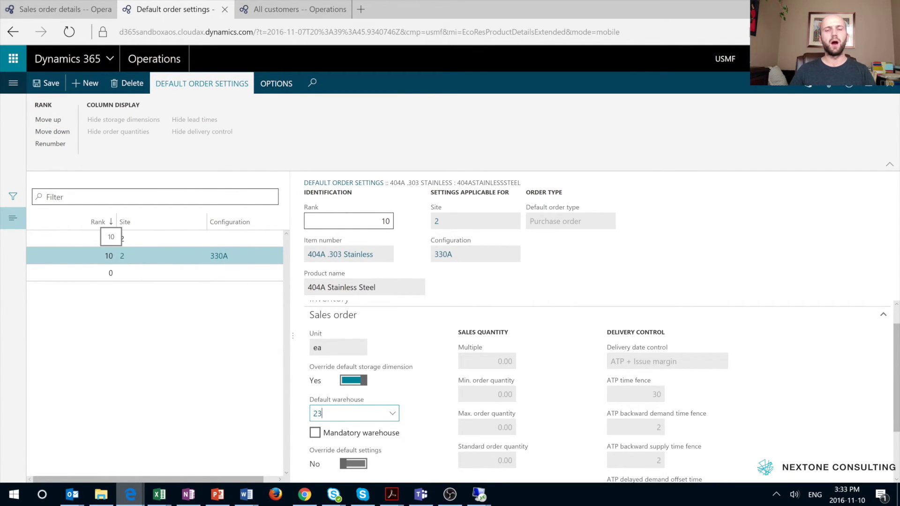
click(111, 238)
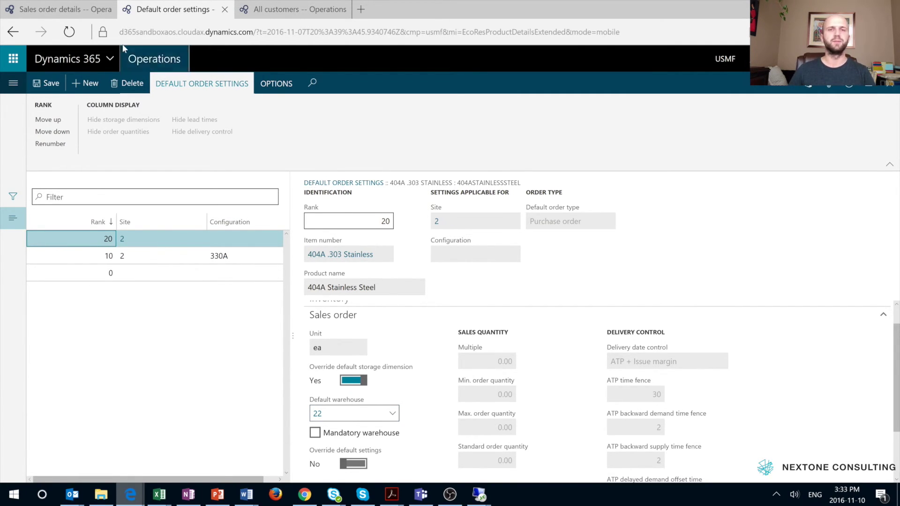
click(51, 83)
Retest the reordered ranks on the sales order by setting the line's site to 2 and configuration to 330A
click(66, 9)
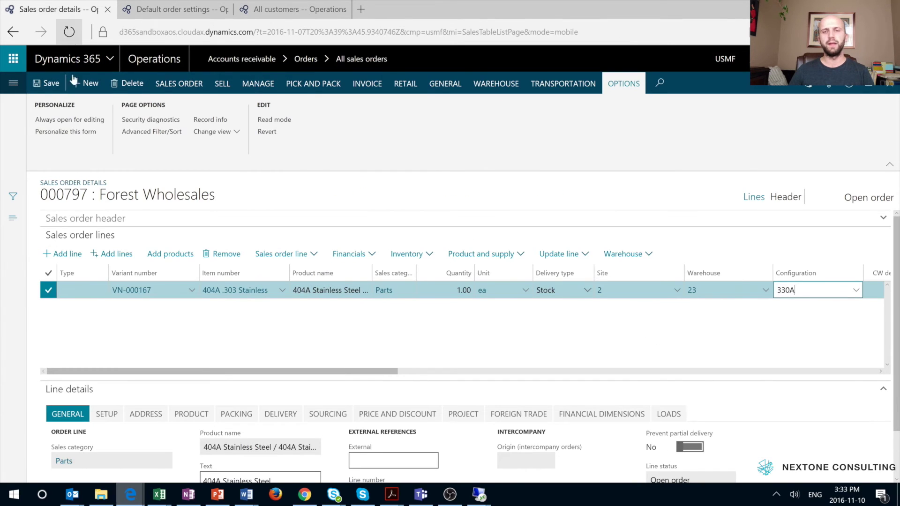
click(677, 293)
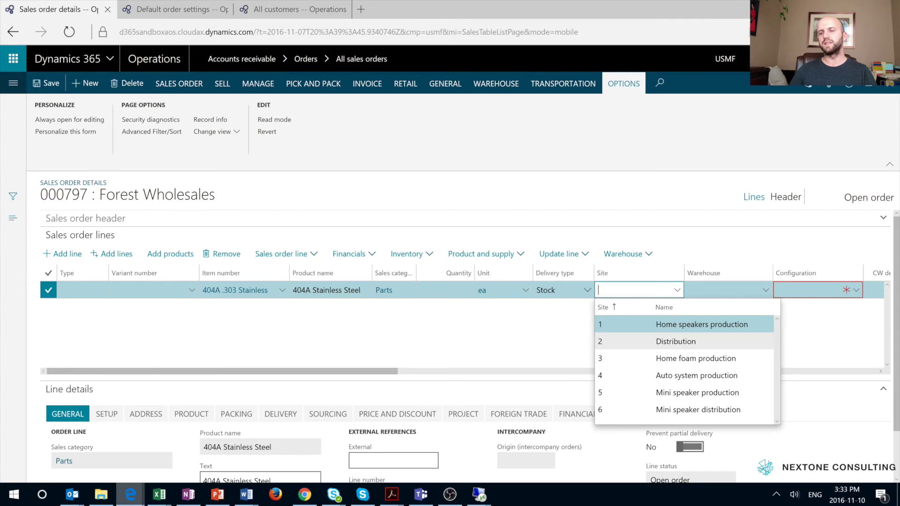
click(638, 342)
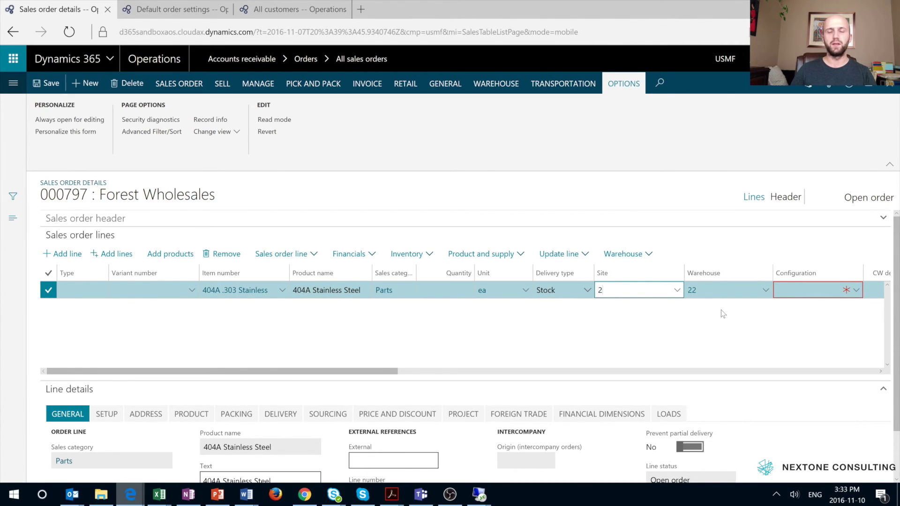
click(860, 294)
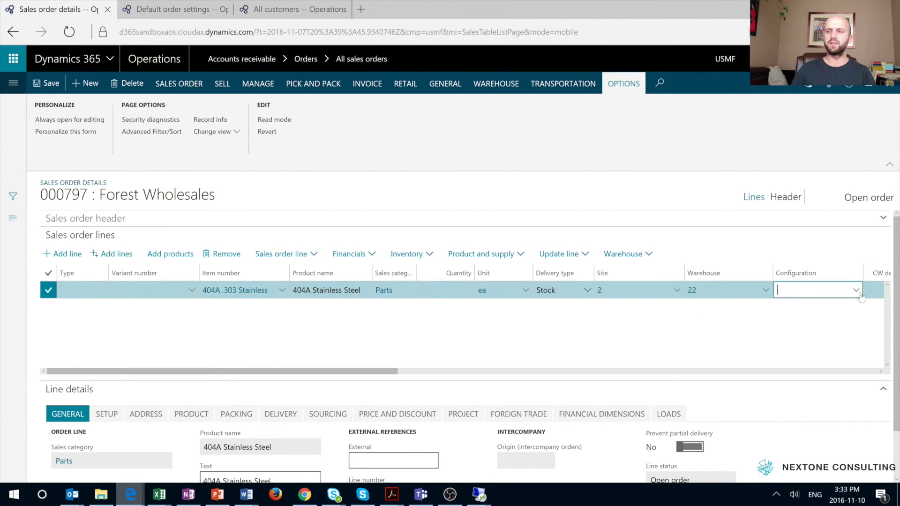
click(855, 290)
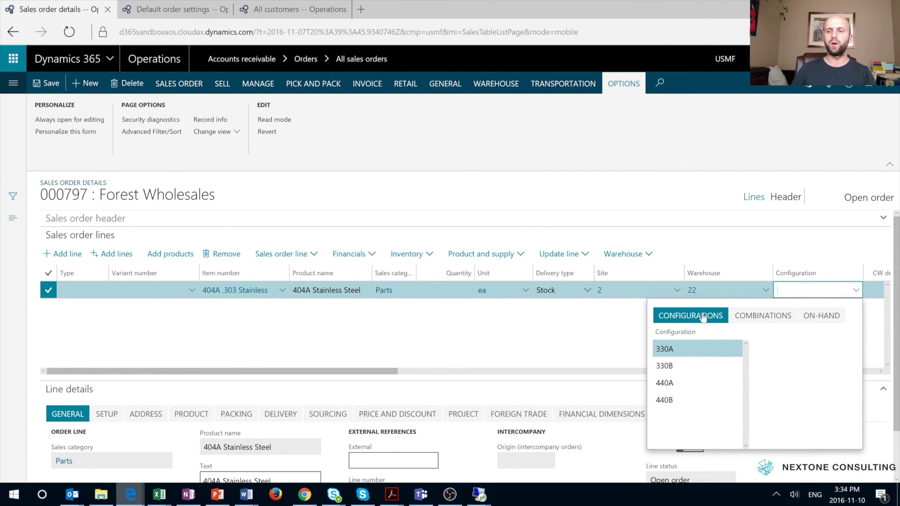
click(689, 348)
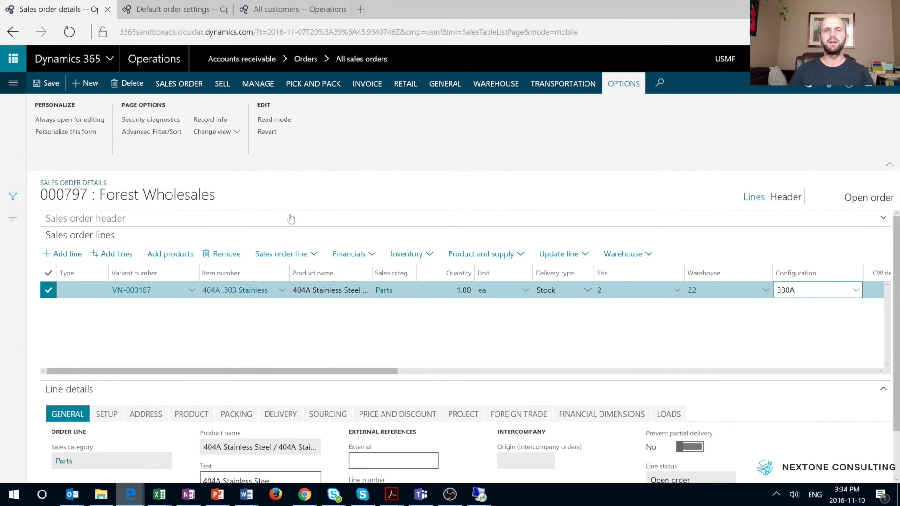
Compare the ranks and default warehouses of the 330A record and the site 2 record in the default order settings
click(151, 10)
click(243, 257)
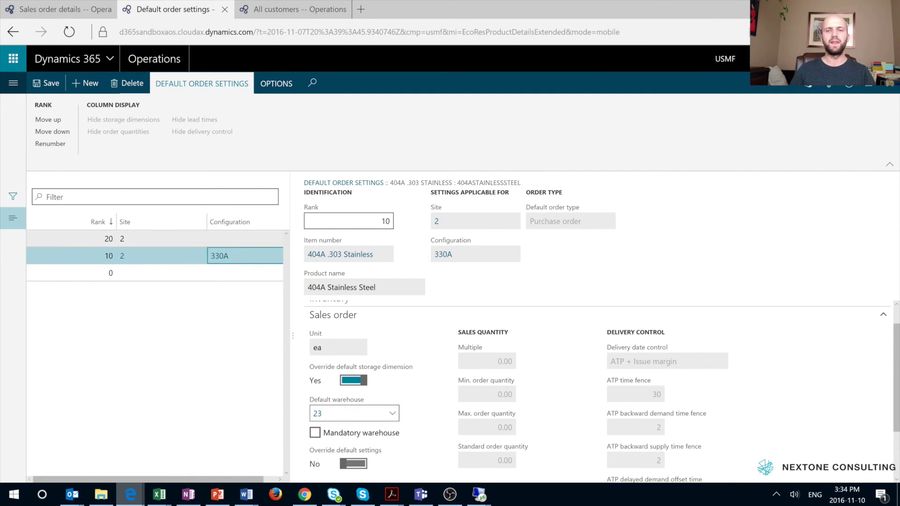
click(220, 239)
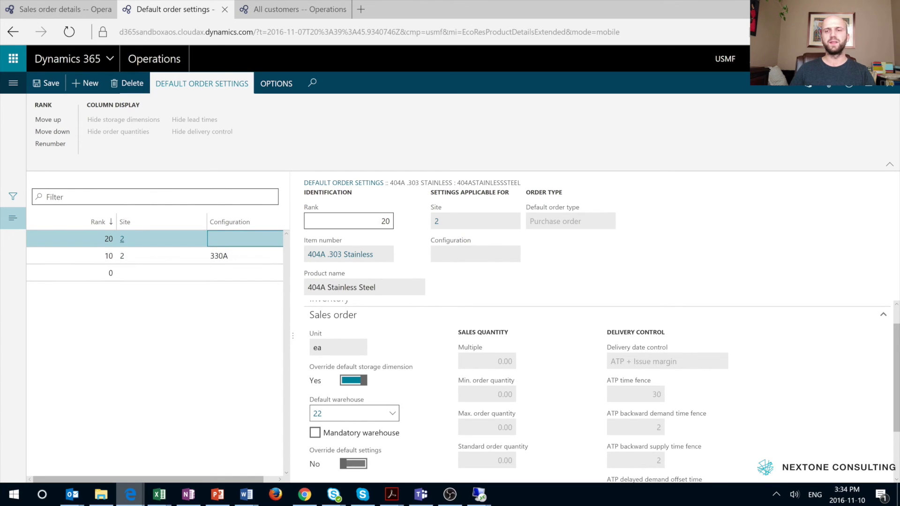